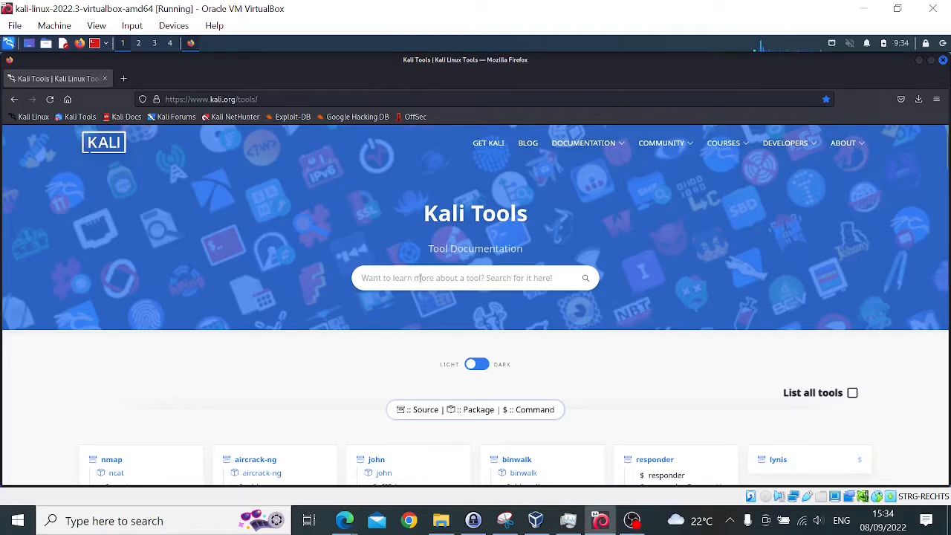
Step: Go to google.com in the current browser tab
click(391, 101)
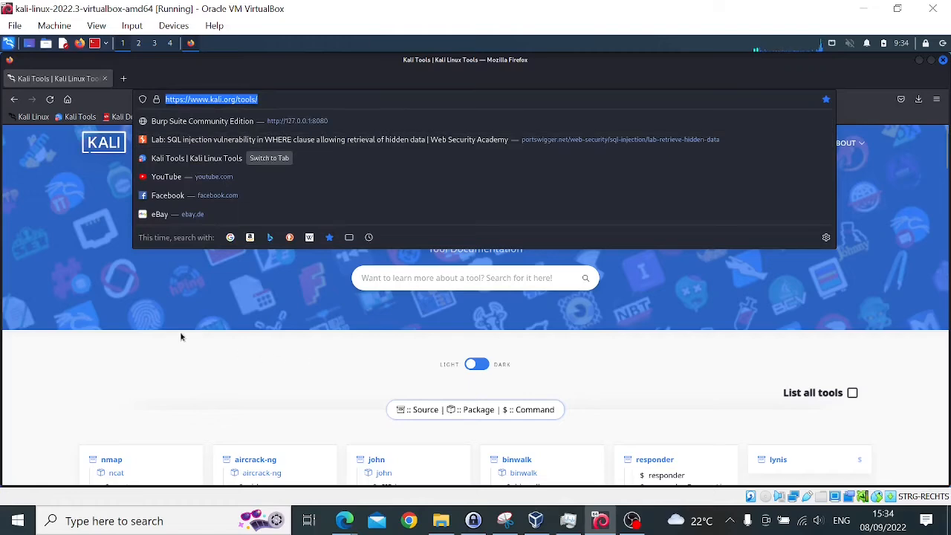
click(182, 336)
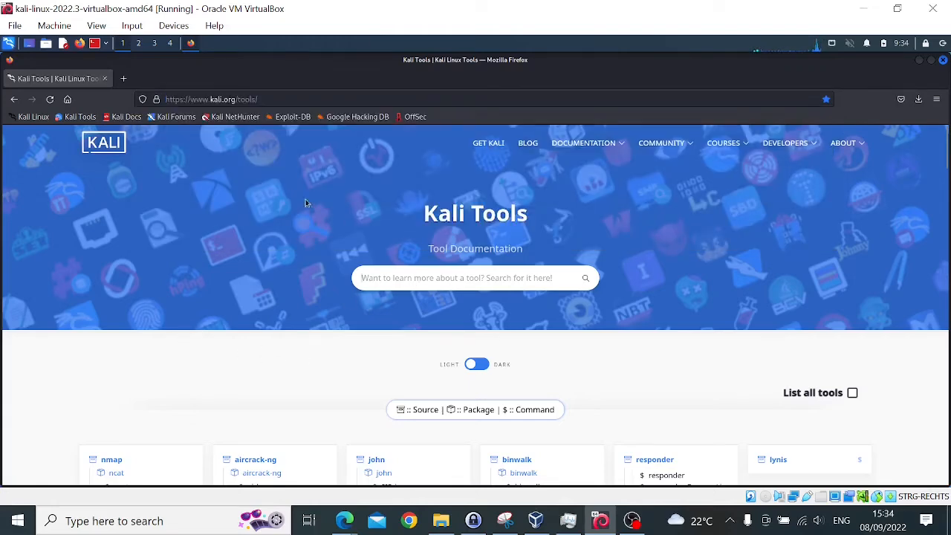
click(280, 101)
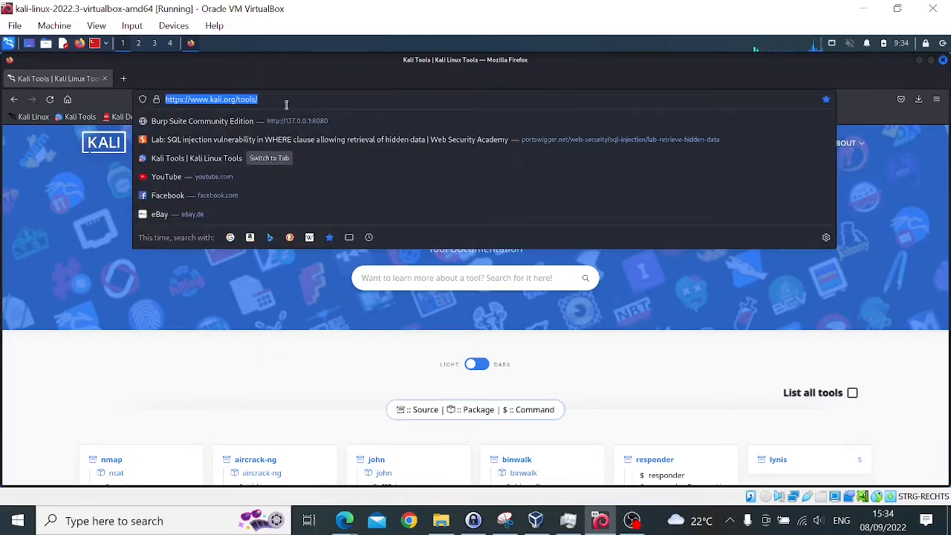
text(google.com/)
key(Return)
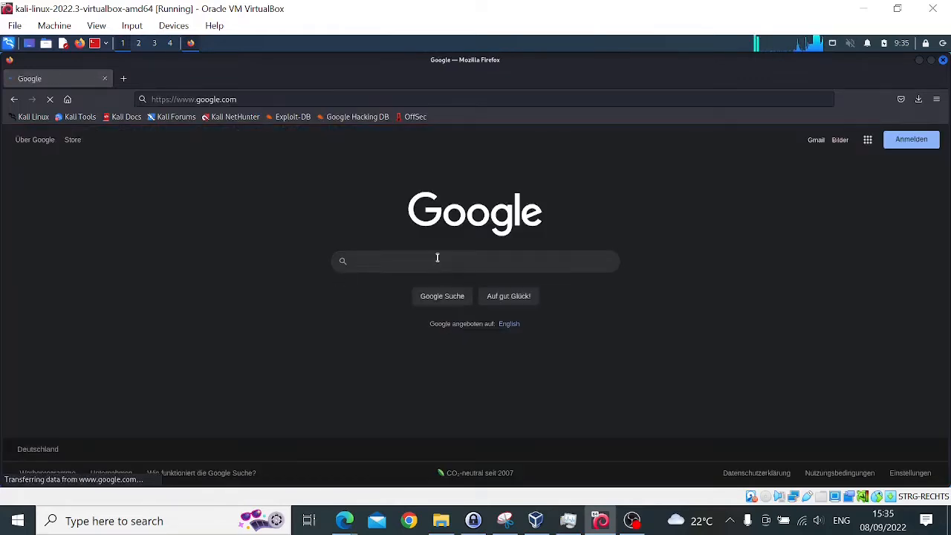
Step: Search Google for "foxyproxy firefox"
click(437, 257)
text(foxz)
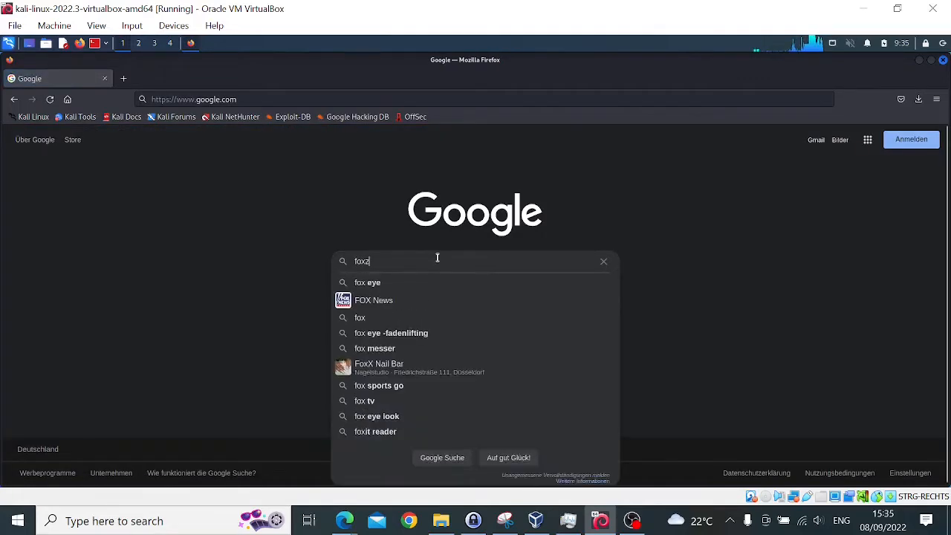
key(BackSpace)
text(ypro)
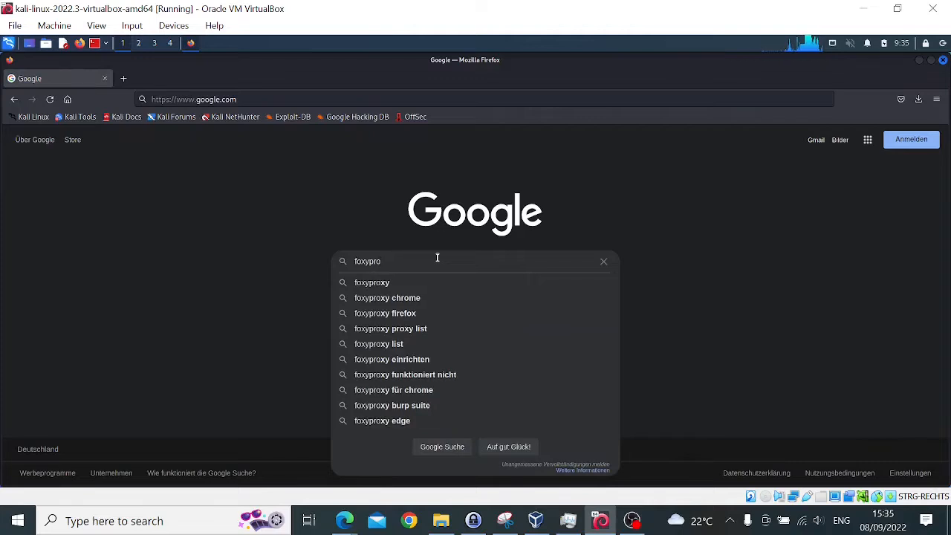
text(xy)
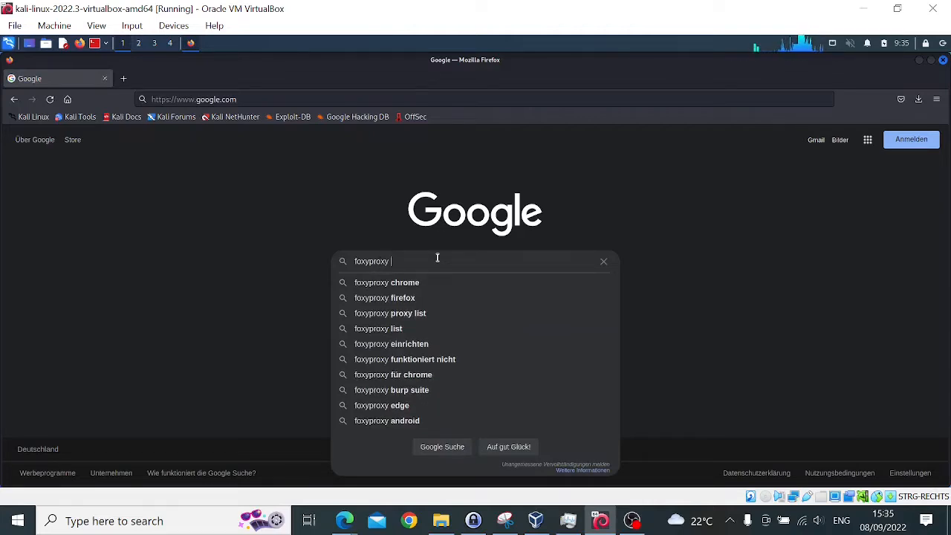
click(407, 299)
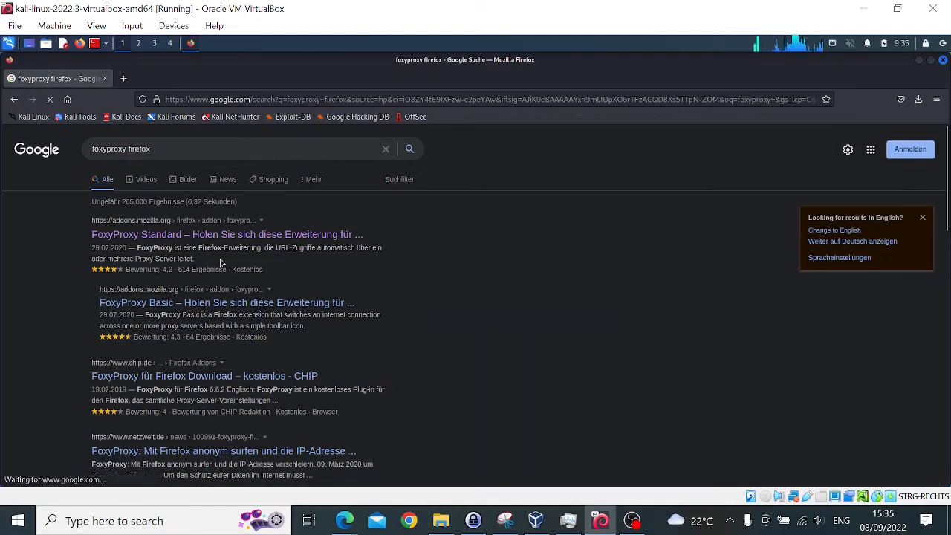
Step: Open the FoxyProxy Standard add-on page from the search results and install the extension in Firefox, accepting its permissions
scroll(230, 297, down, 1)
scroll(230, 297, down, 1)
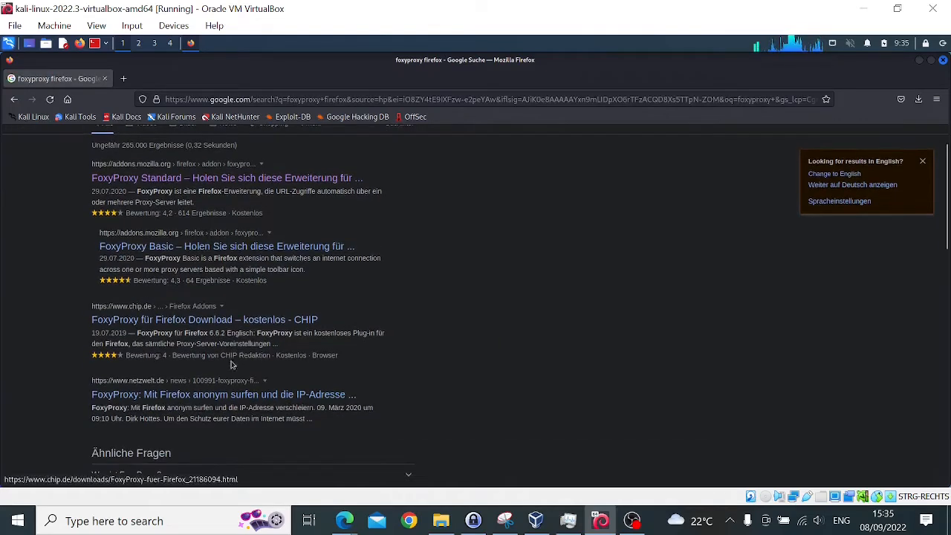
scroll(227, 364, up, 2)
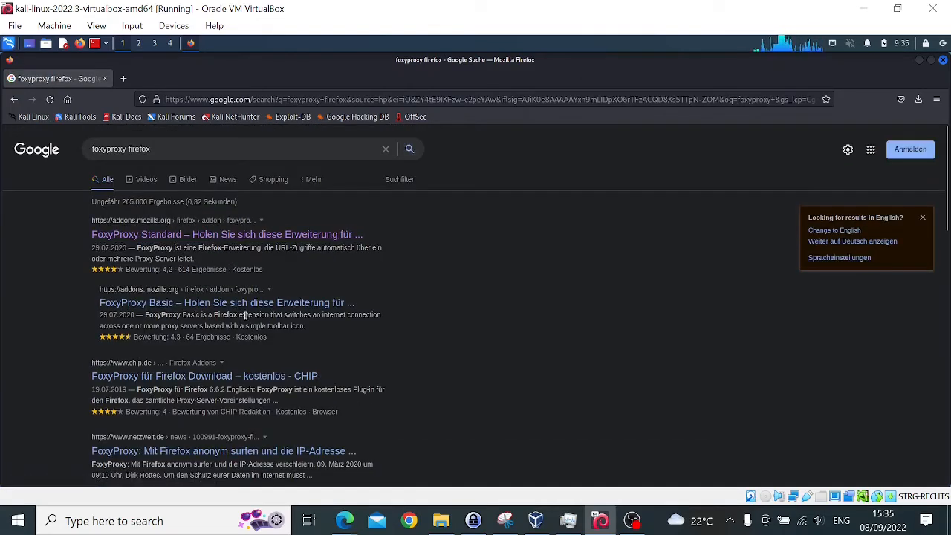
click(246, 236)
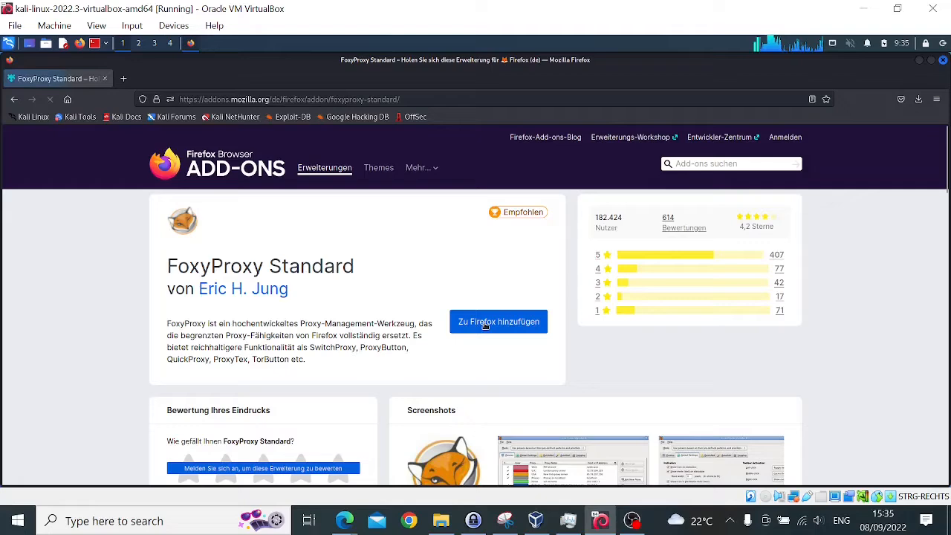
click(484, 322)
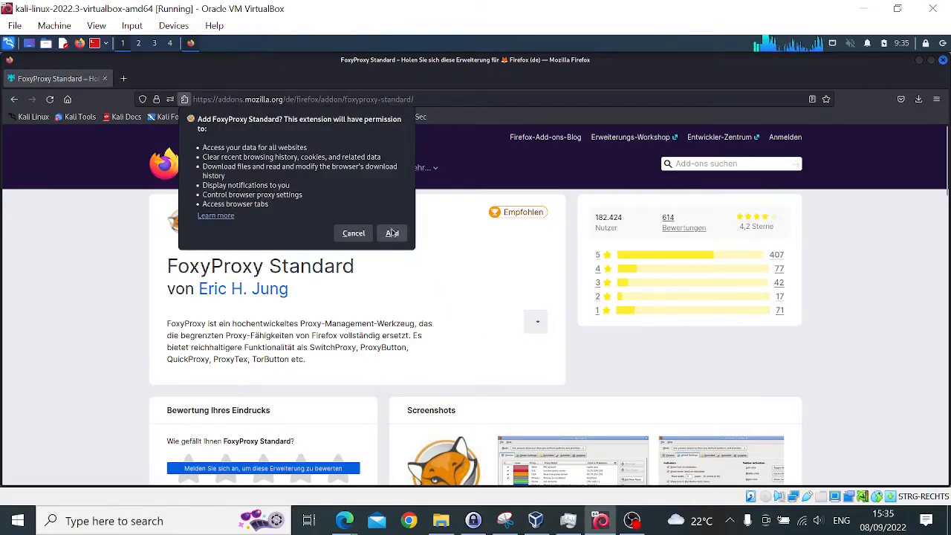
click(392, 233)
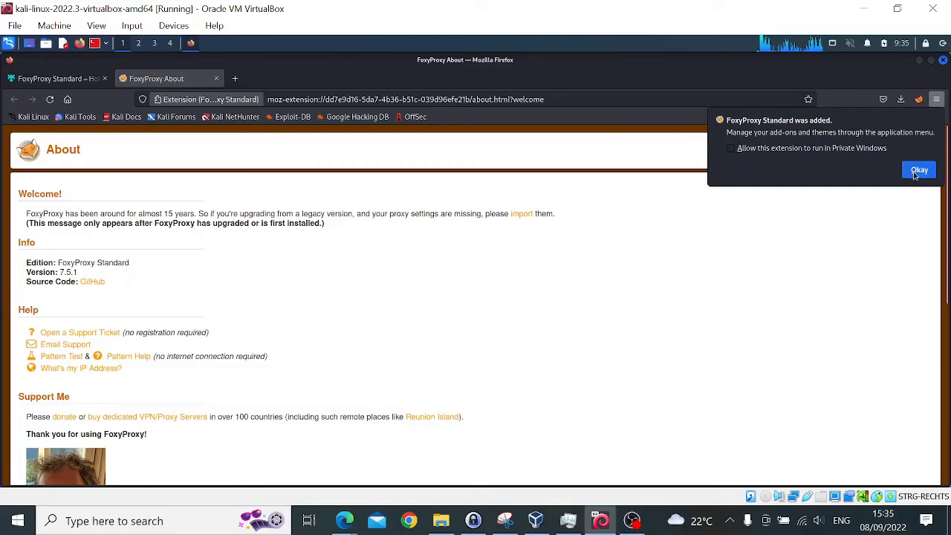
click(920, 170)
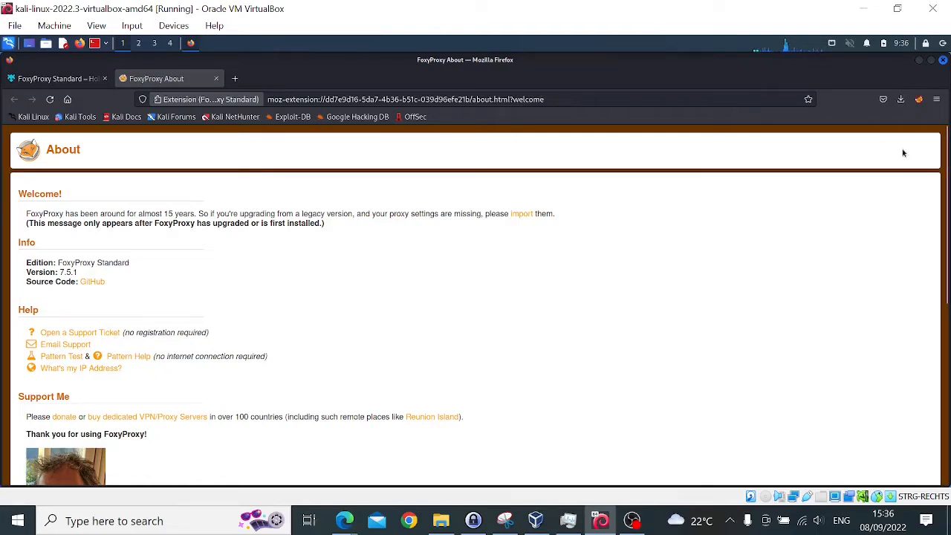
Step: Start a new proxy entry in the FoxyProxy options and title it BurpSuite
click(919, 101)
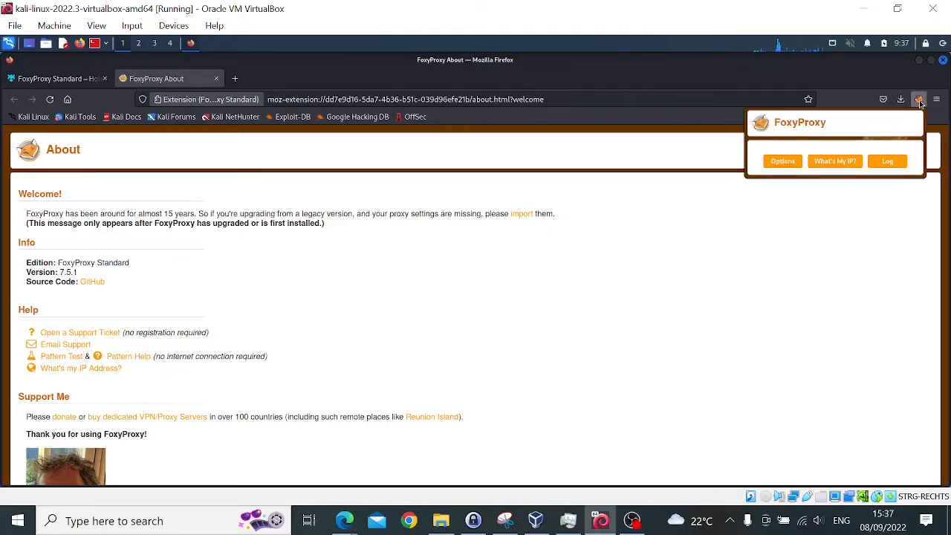
click(782, 162)
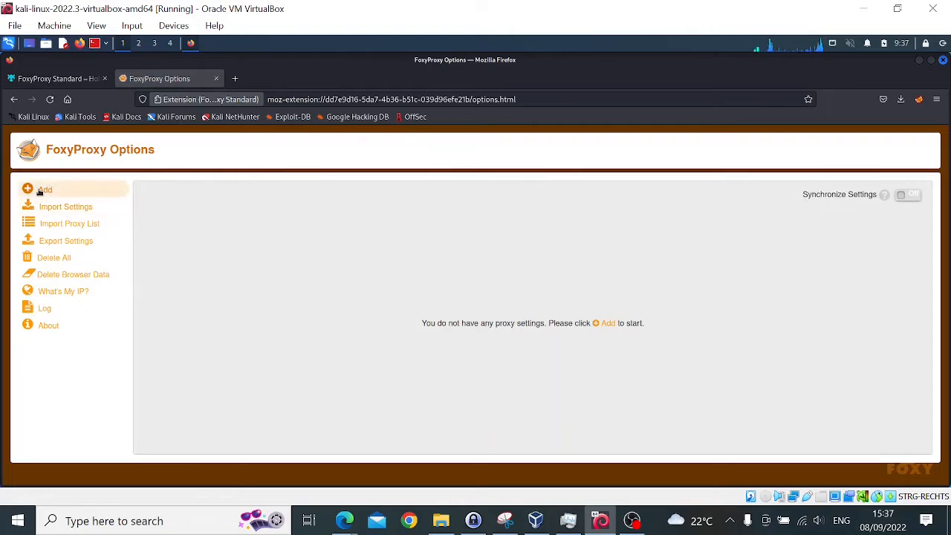
click(43, 190)
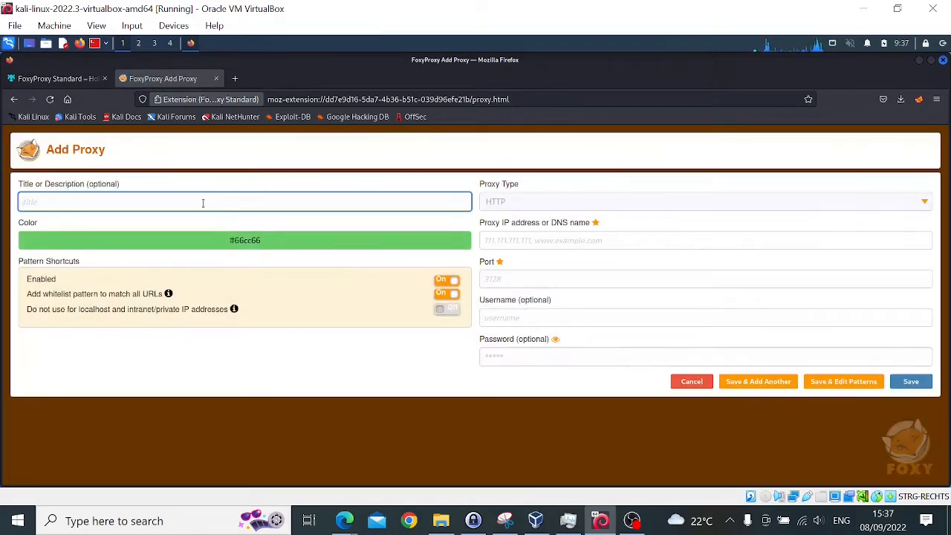
key(Caps_Lock)
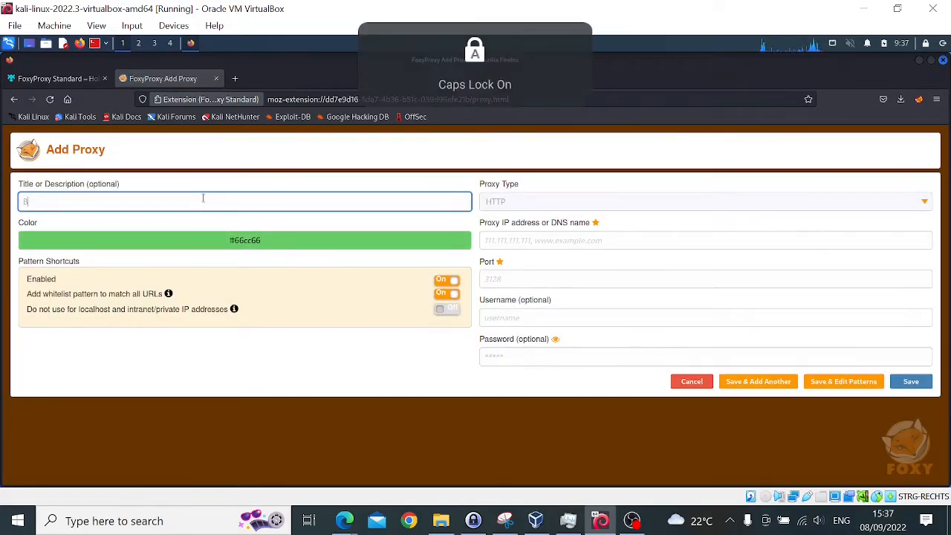
key(Caps_Lock)
text(BurpS)
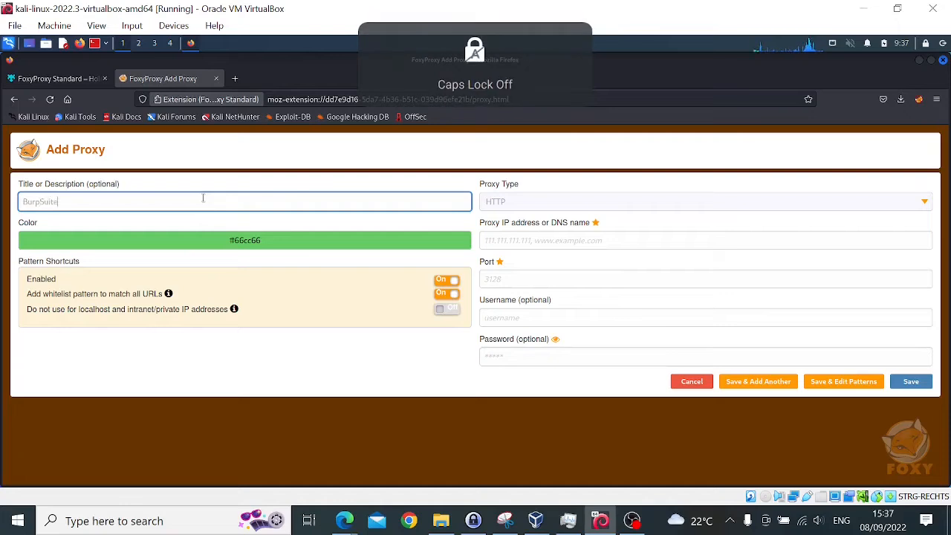
text(uite)
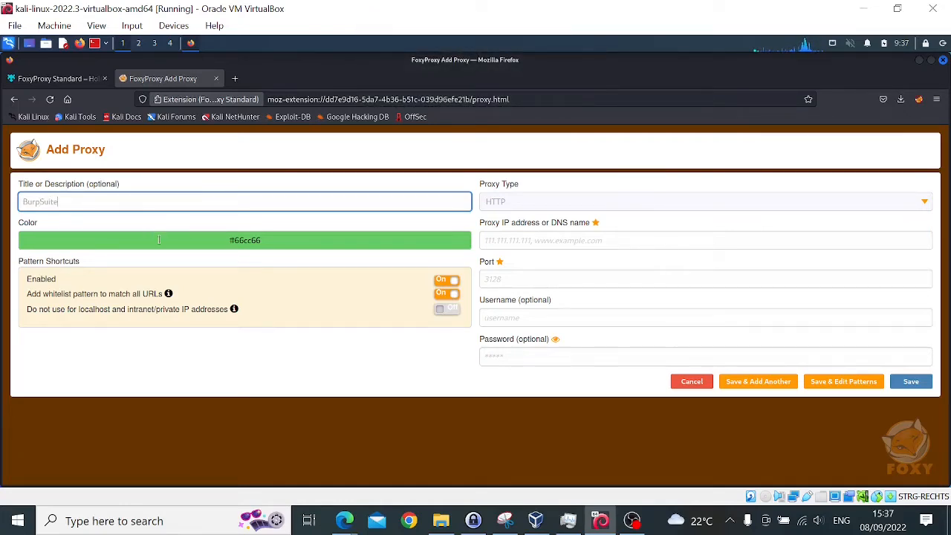
click(297, 260)
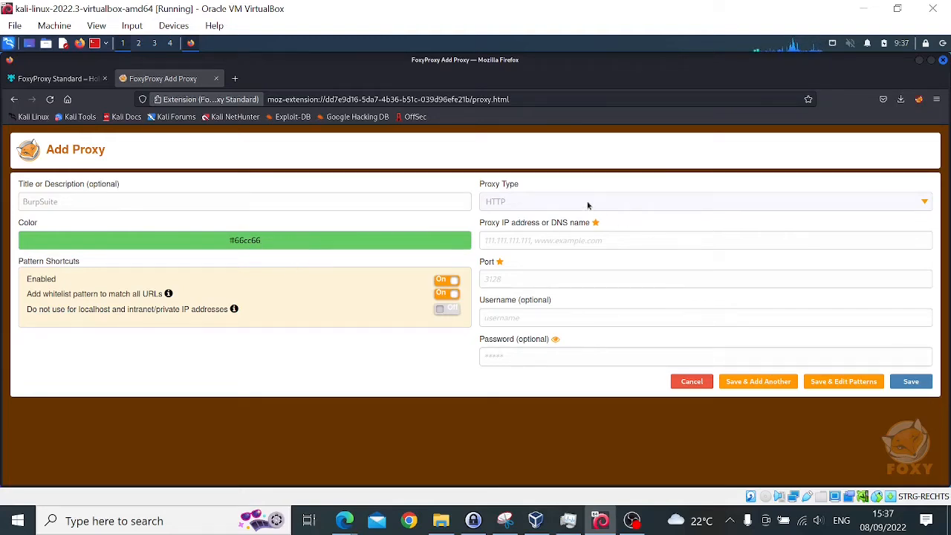
click(616, 245)
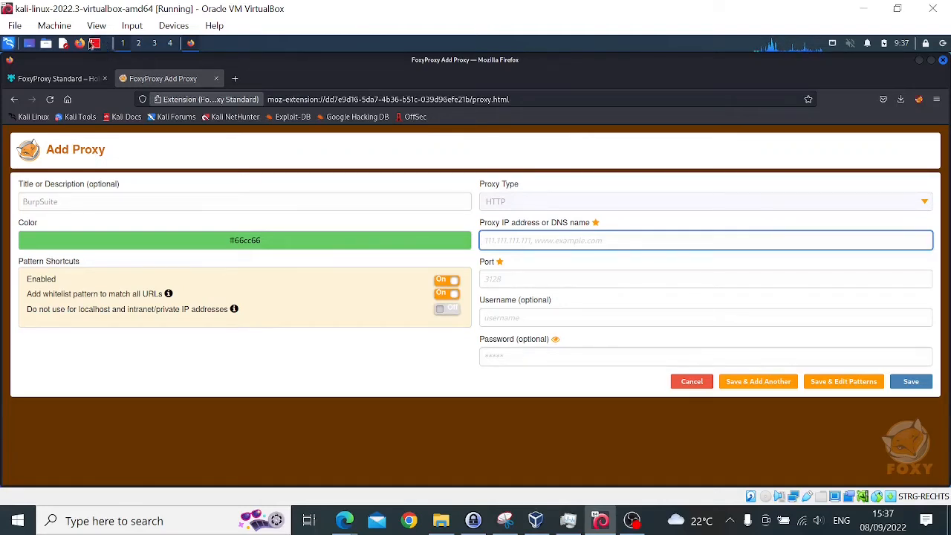
Step: Launch Burp Suite from the Kali applications and start a temporary project with the Burp defaults
click(9, 43)
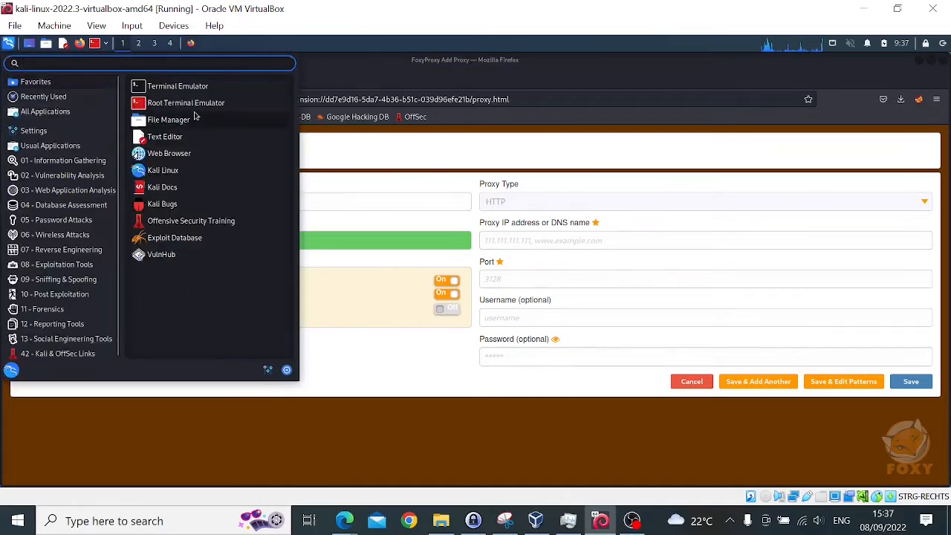
text(burp)
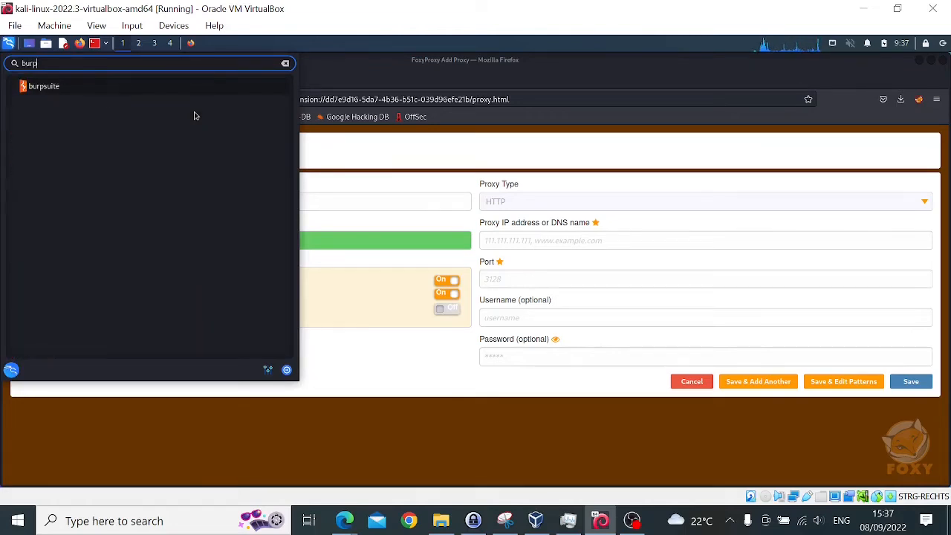
click(95, 92)
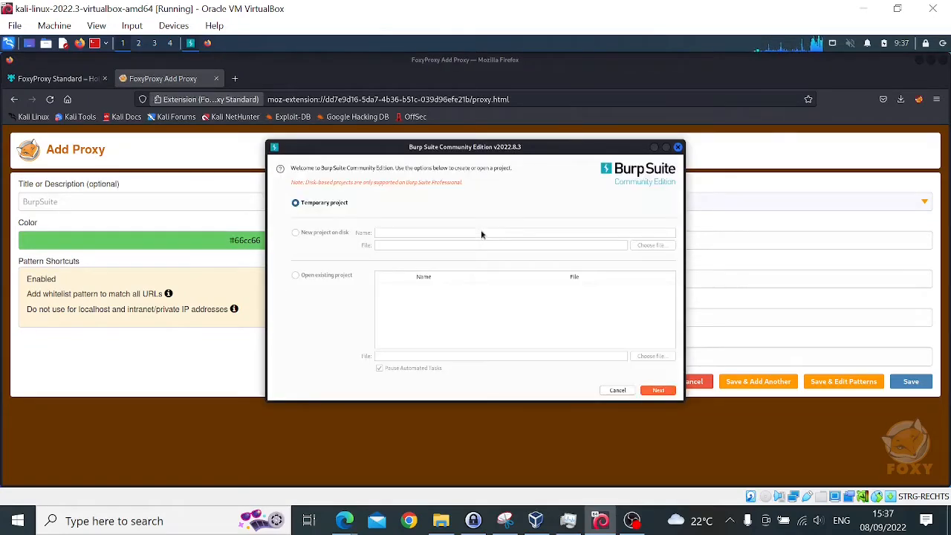
click(658, 390)
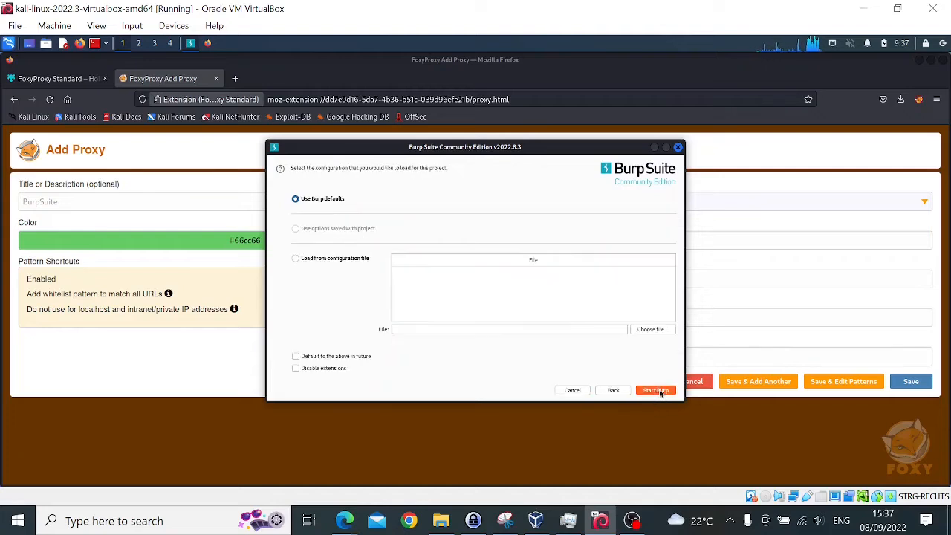
click(658, 390)
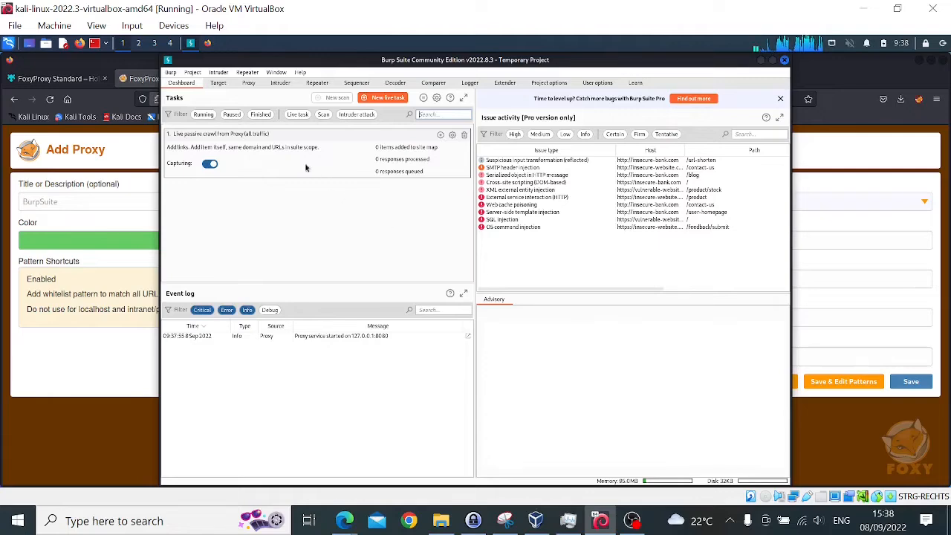
Step: Examine the proxy listener's interface address and port in the proxy options, and look at the settings for adding a listener
click(248, 83)
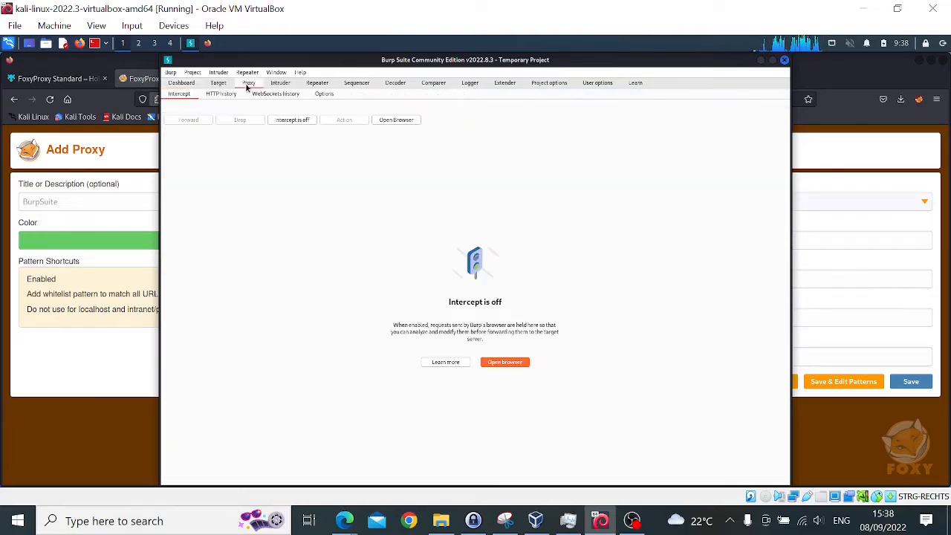
click(325, 95)
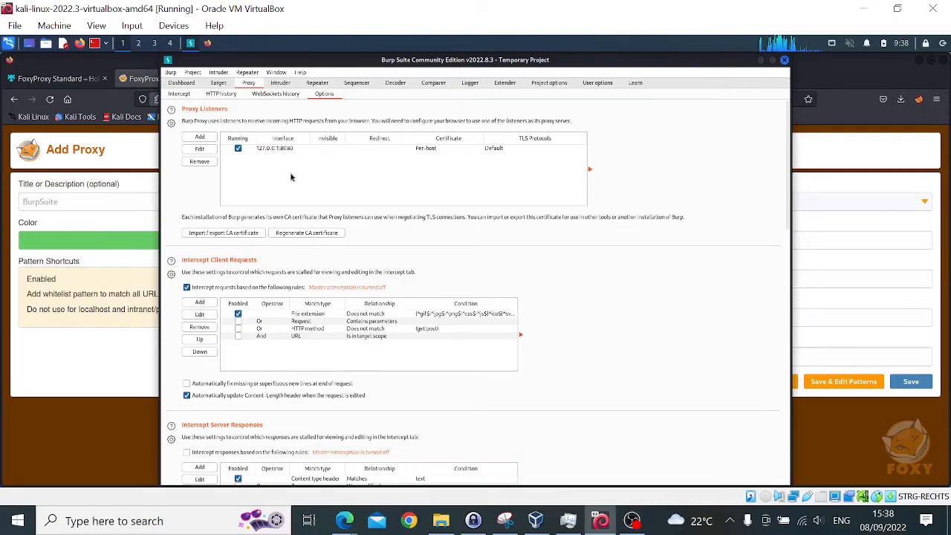
click(199, 137)
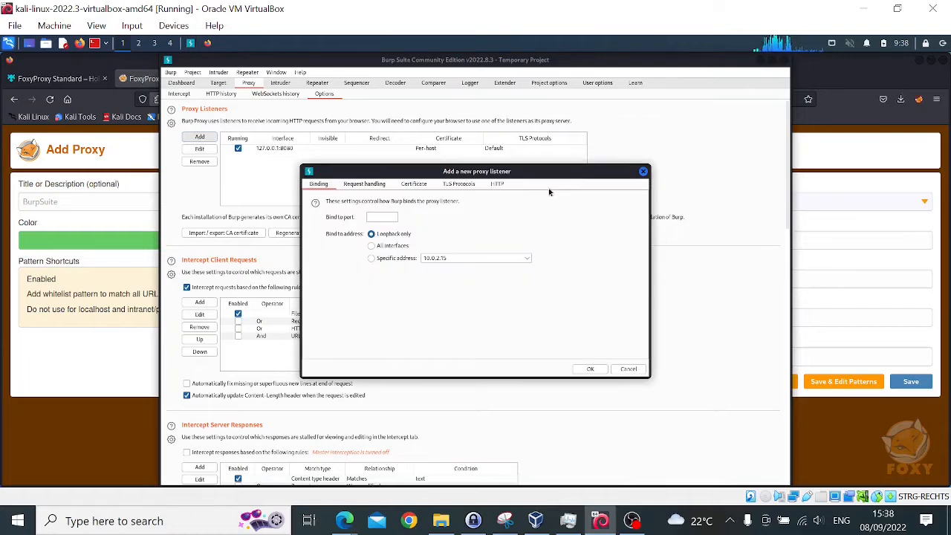
click(642, 171)
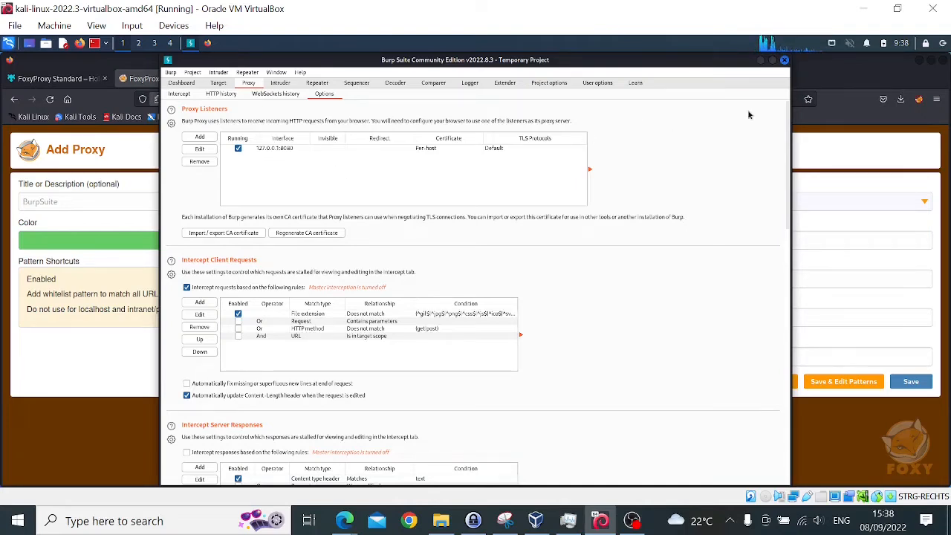
Step: Switch back to Firefox, set the BurpSuite proxy's IP address to 127.0.0.1 and port to 8080, and save the entry
click(760, 61)
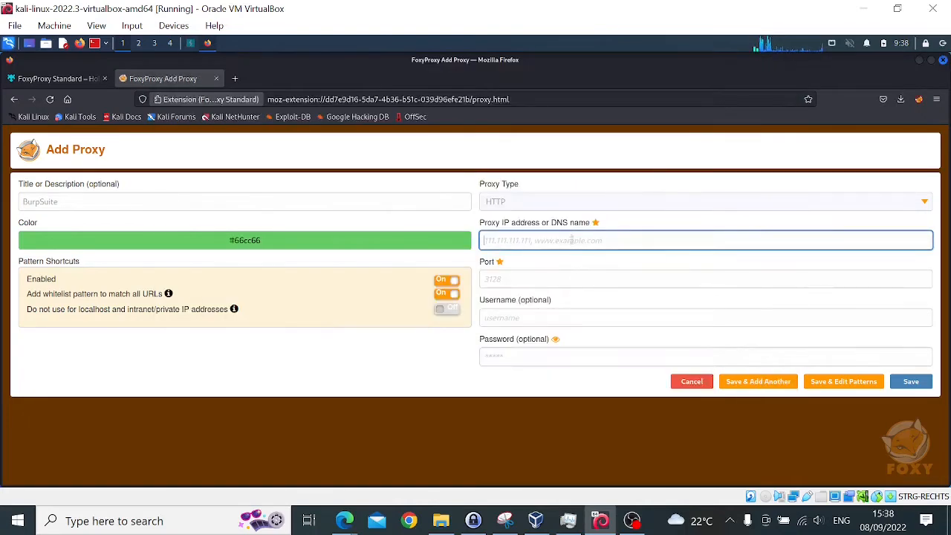
text(127.0.0.1)
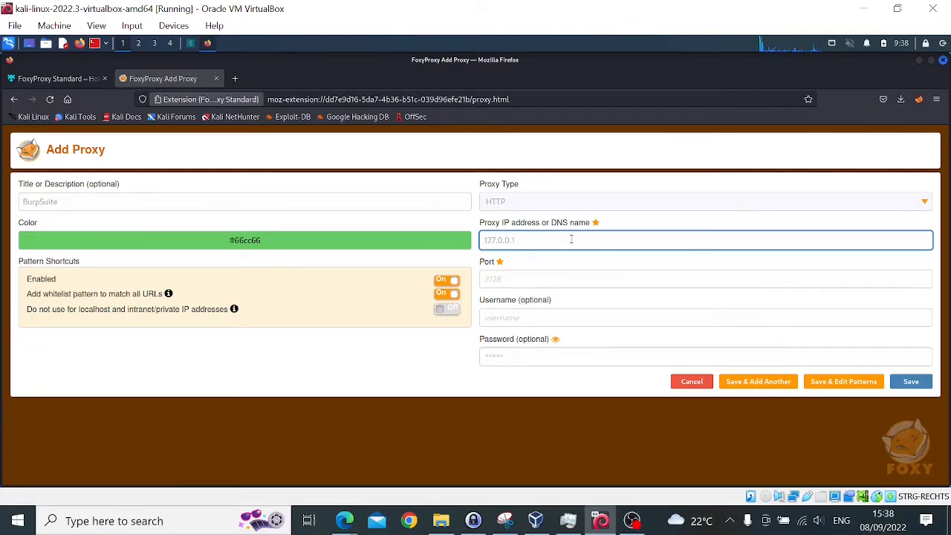
click(533, 278)
text(8080)
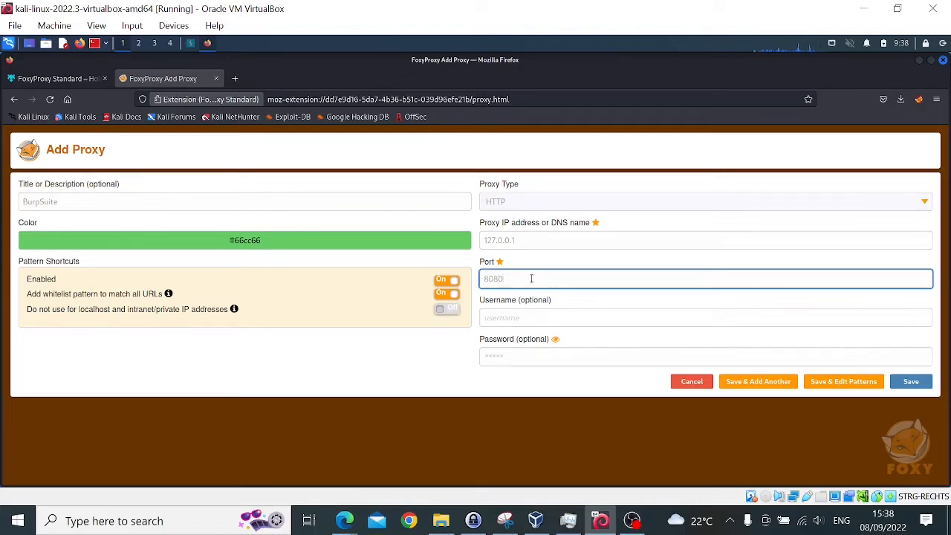
click(908, 381)
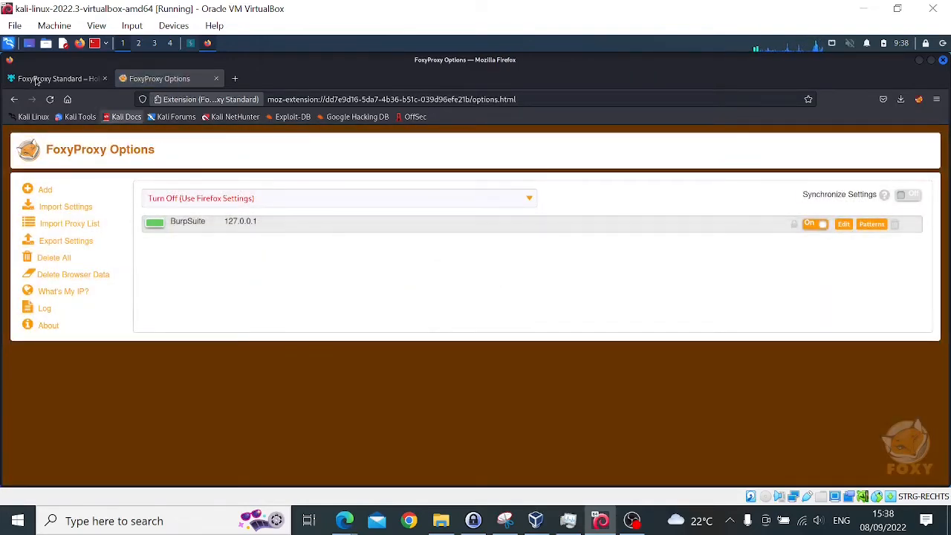
Step: Open 127.0.0.1:8080 in a new browser tab and check the heading of the Burp Suite page
click(236, 79)
text(12)
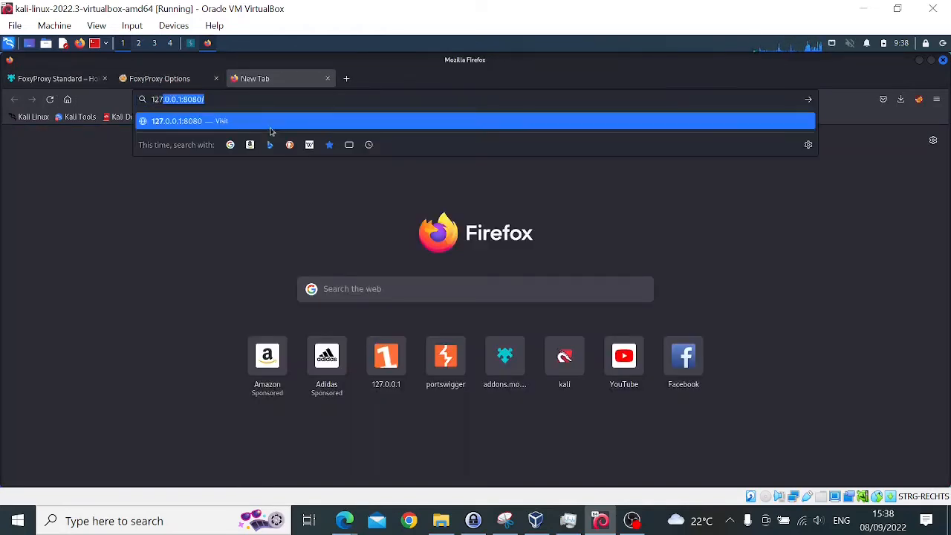
text(7)
key(Return)
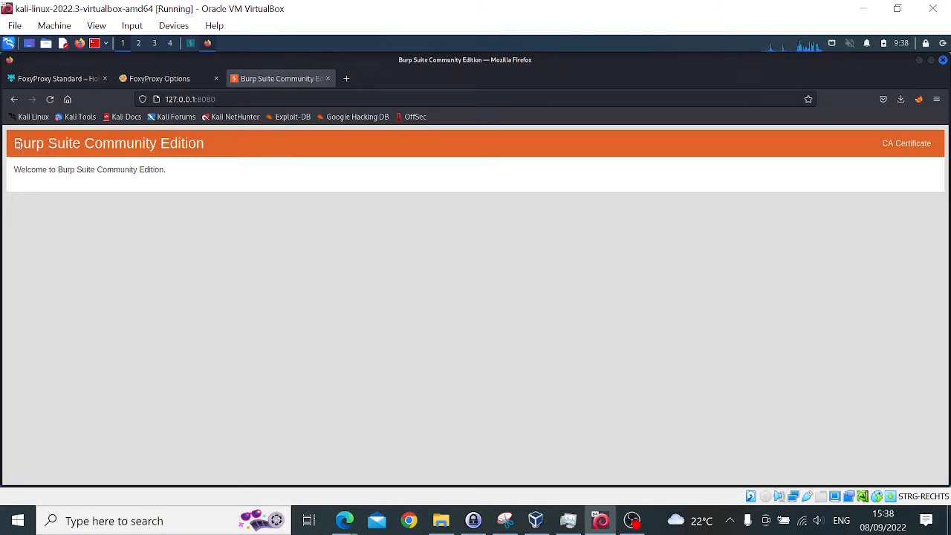
drag(17, 144, 224, 148)
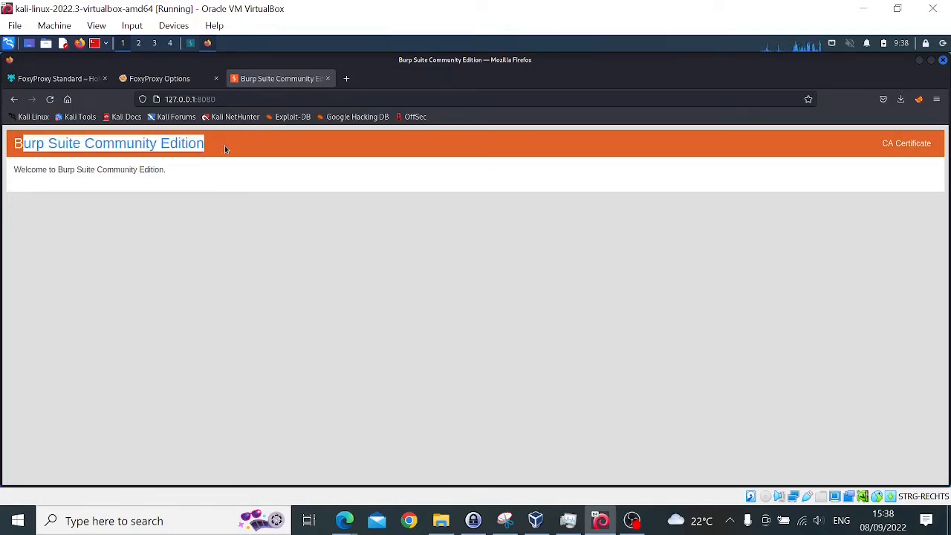
click(185, 165)
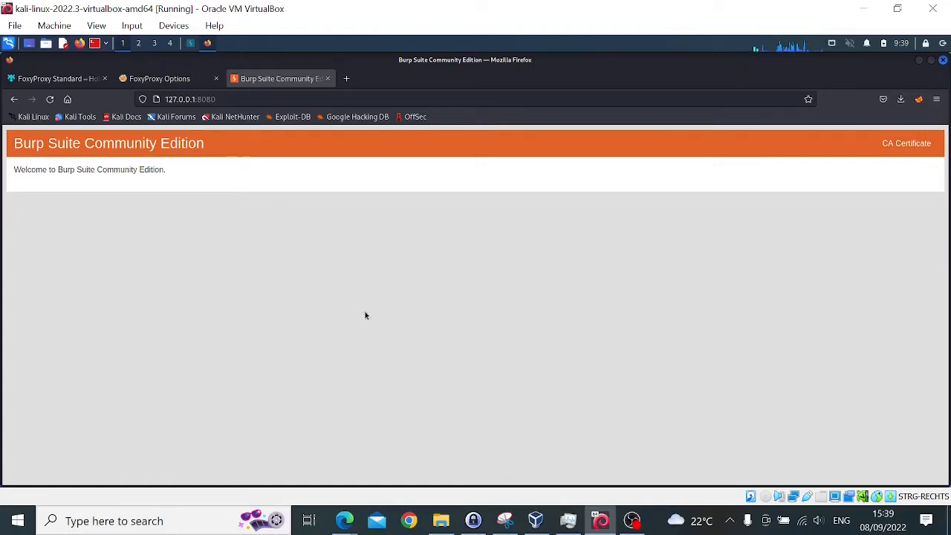
Step: Download Burp Suite's CA certificate, look at cacert.der in its download folder, and close the folder window
click(899, 147)
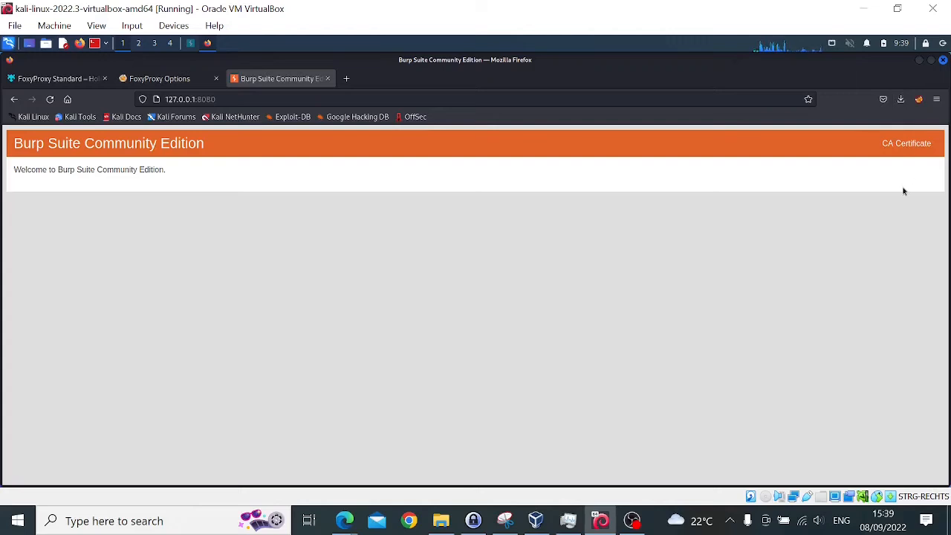
click(888, 142)
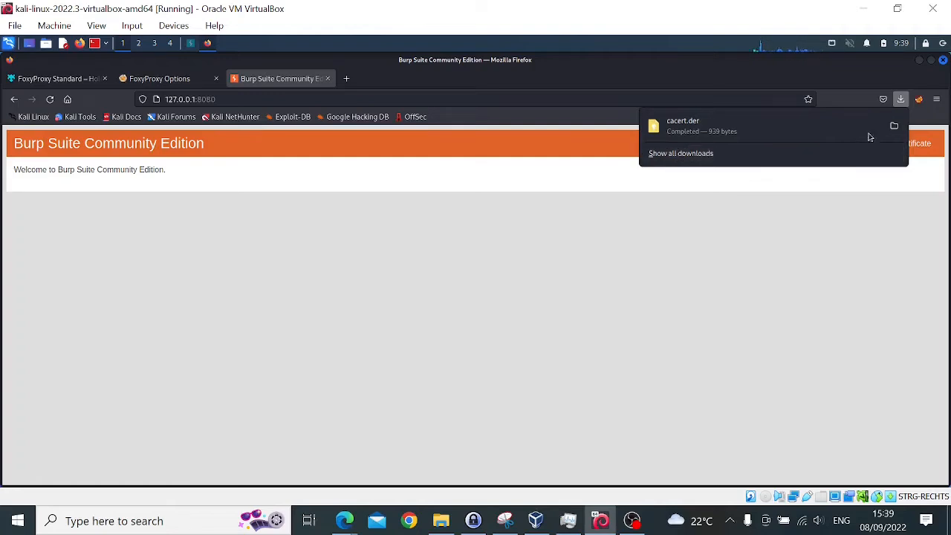
click(894, 127)
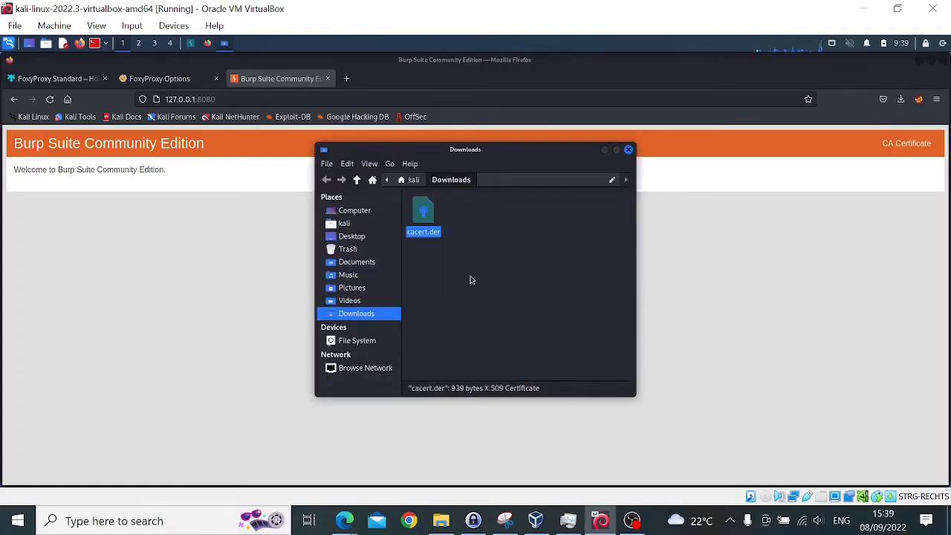
click(628, 150)
Step: Open the Firefox settings in a new tab and search them for "cert"
key(ctrl+t)
click(936, 99)
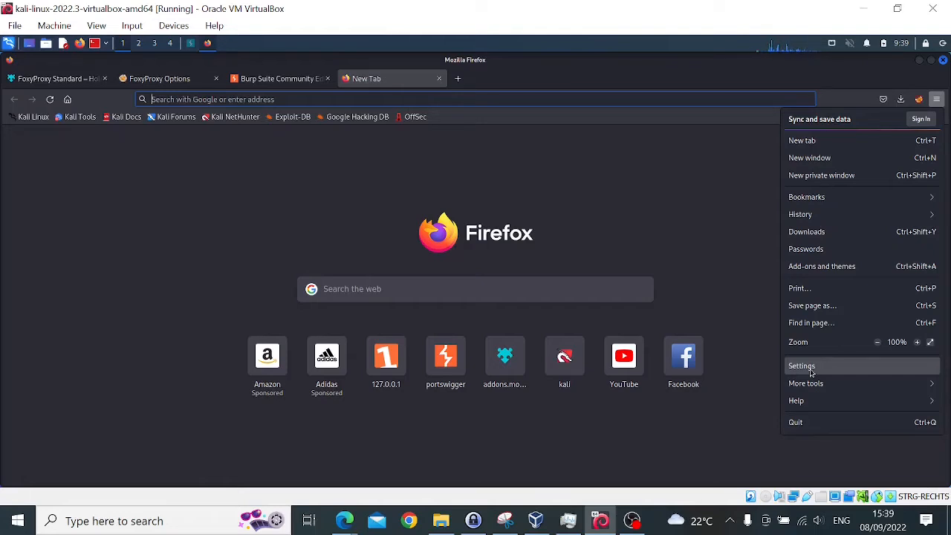
click(940, 101)
click(941, 102)
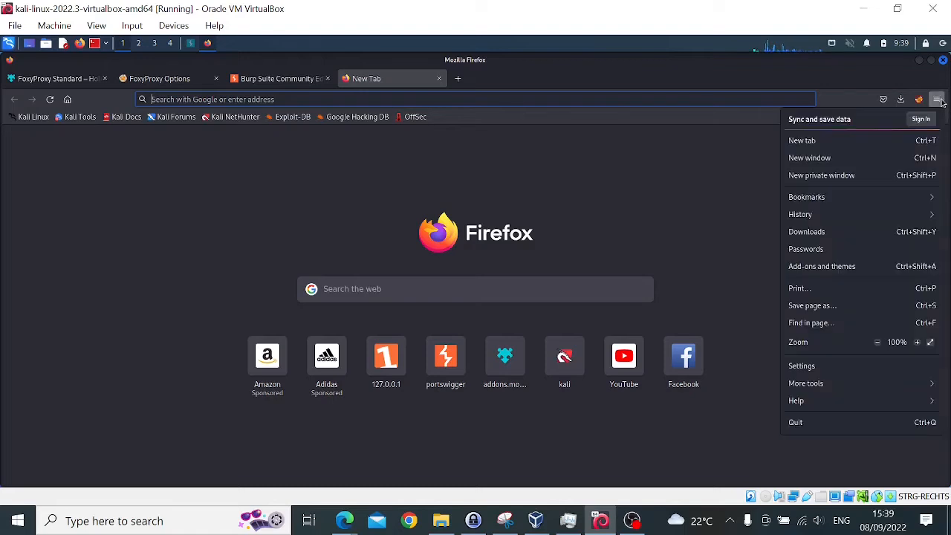
click(828, 368)
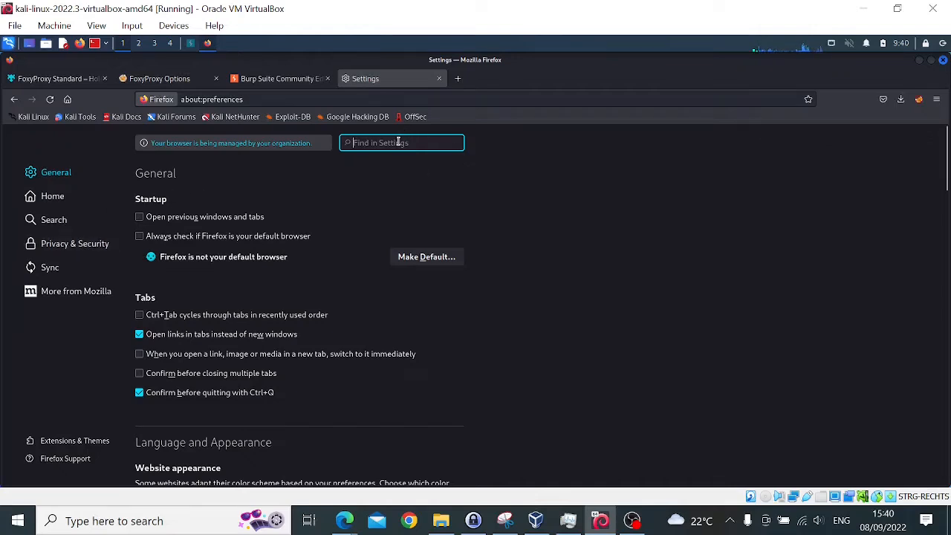
text(cert)
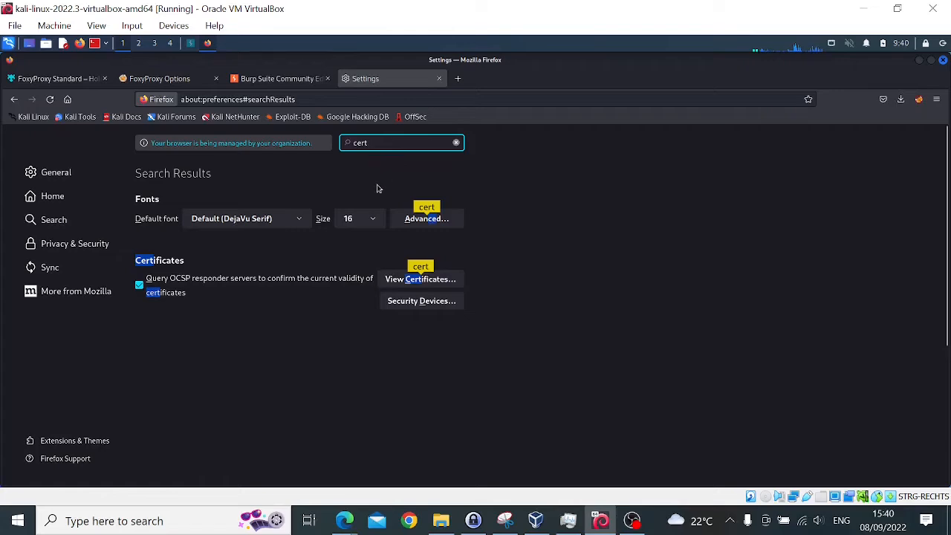
Step: Open the Certificate Manager from the Certificates section of the Privacy & Security settings
click(72, 251)
scroll(403, 301, down, 15)
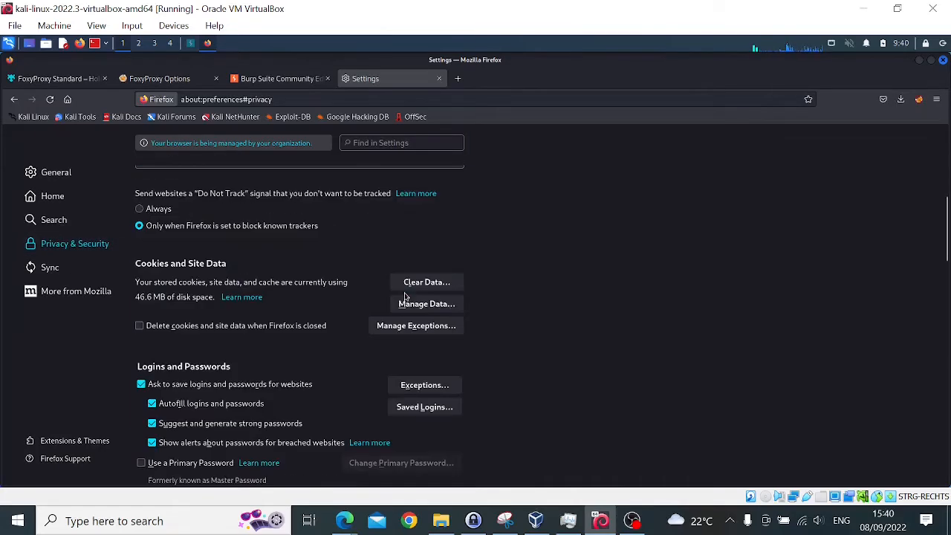
scroll(405, 297, down, 6)
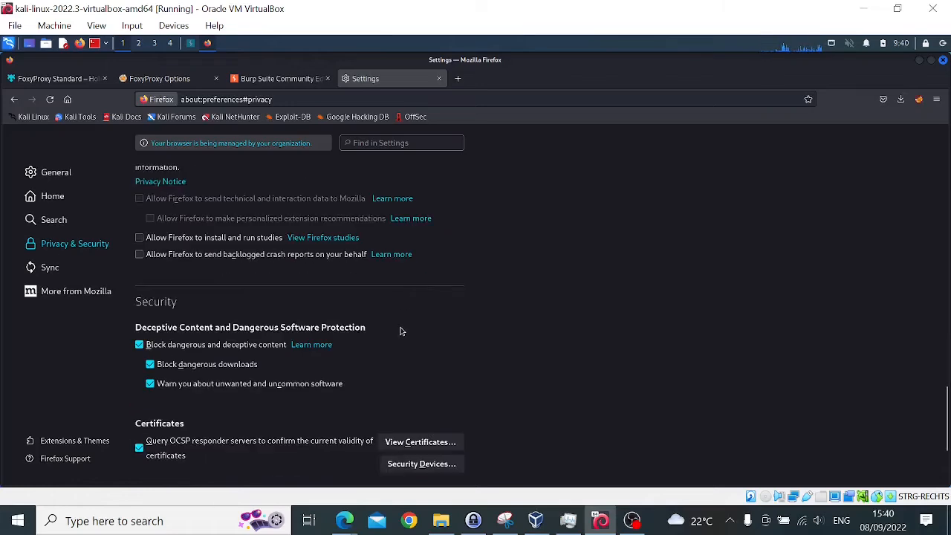
scroll(401, 312, down, 3)
scroll(230, 260, up, 5)
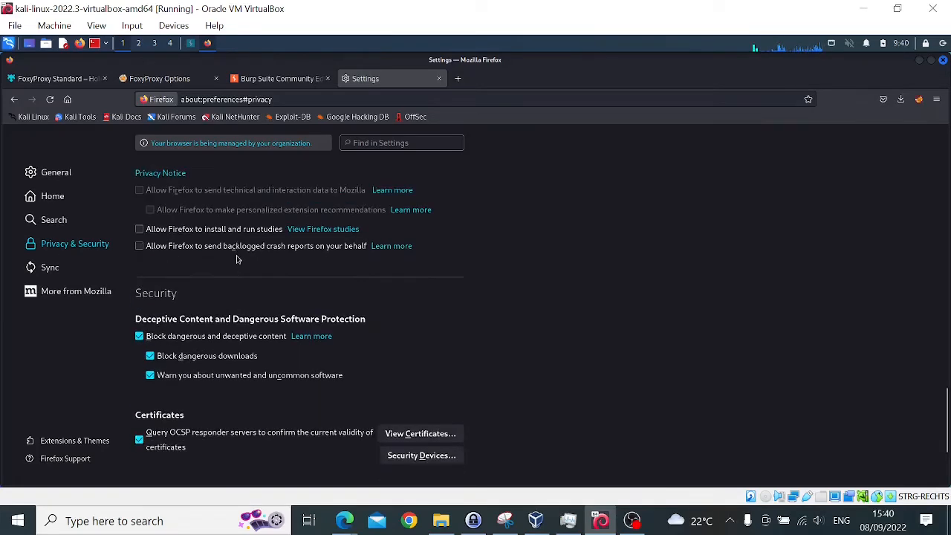
scroll(289, 334, down, 5)
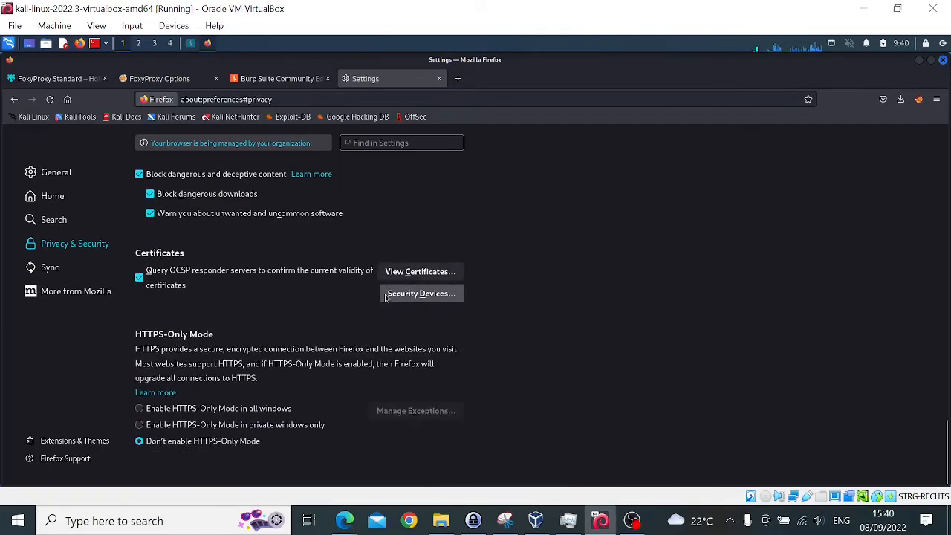
click(425, 278)
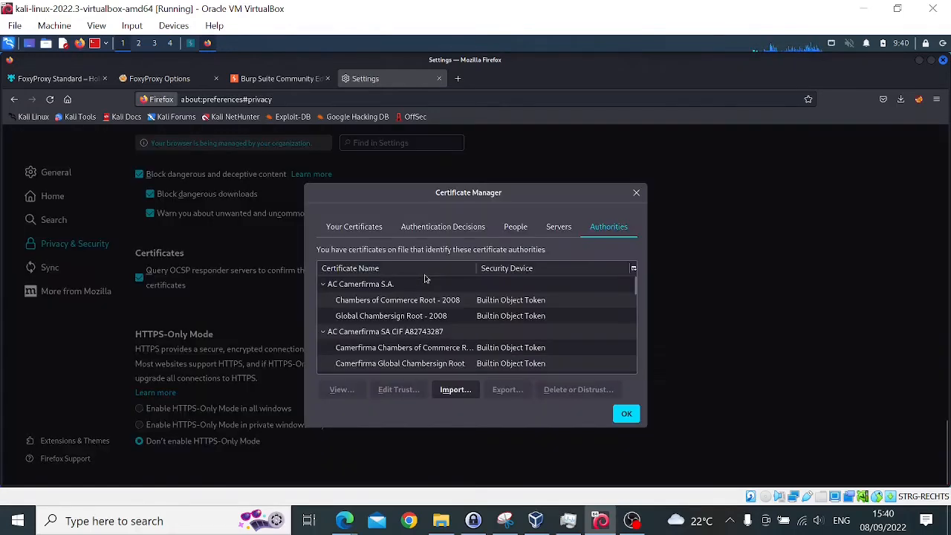
Step: Try to import cacert.der from the Downloads folder as a certificate authority
click(605, 300)
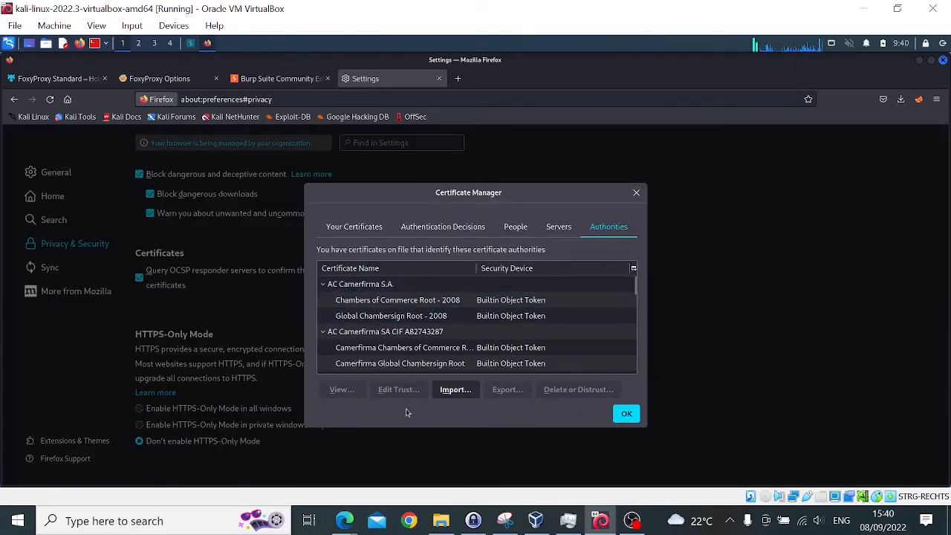
click(454, 389)
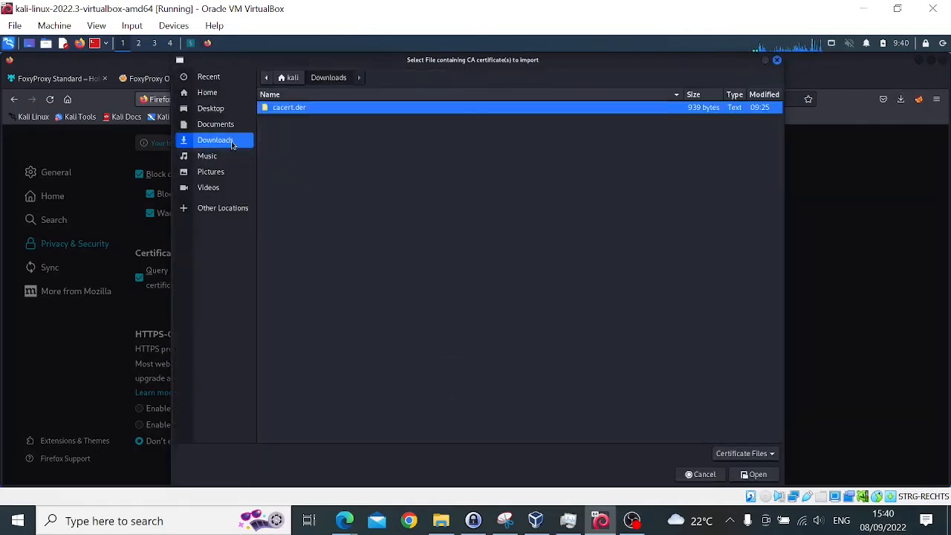
click(219, 98)
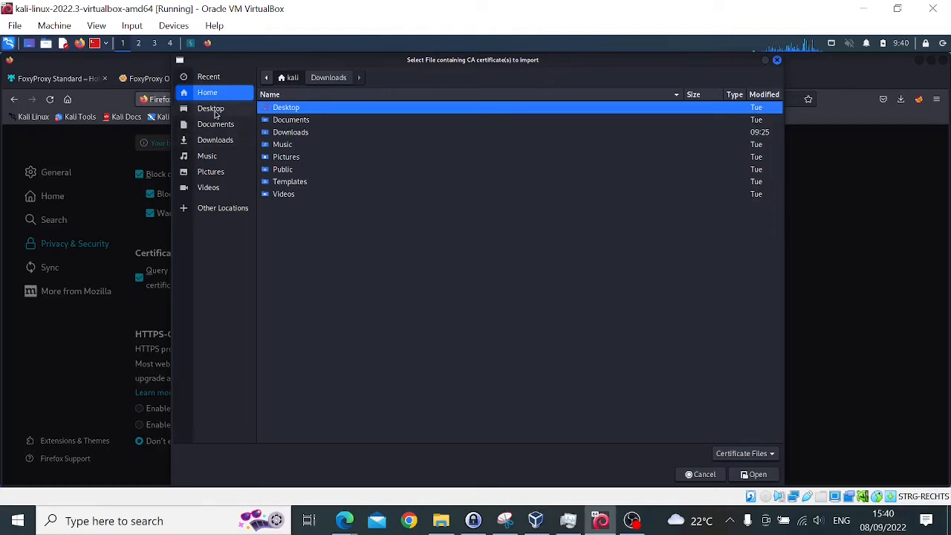
click(213, 110)
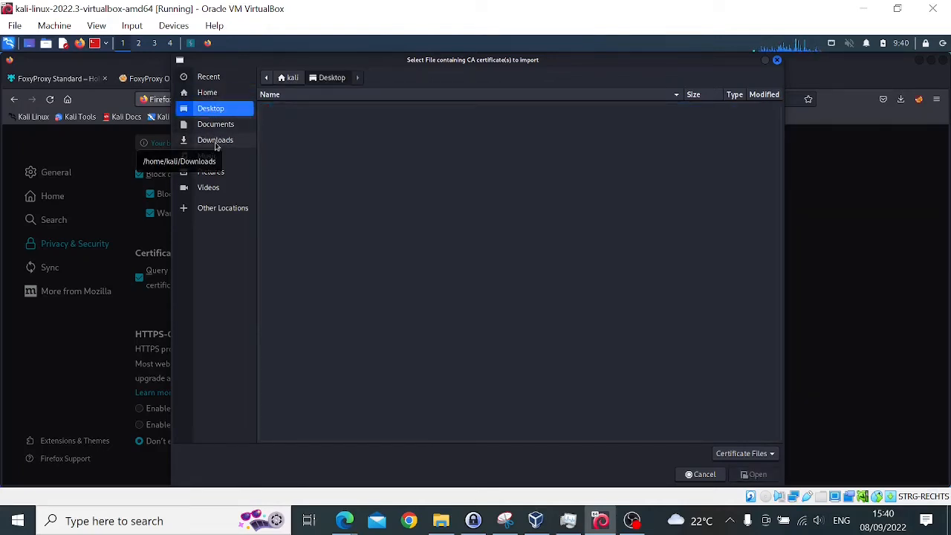
click(215, 141)
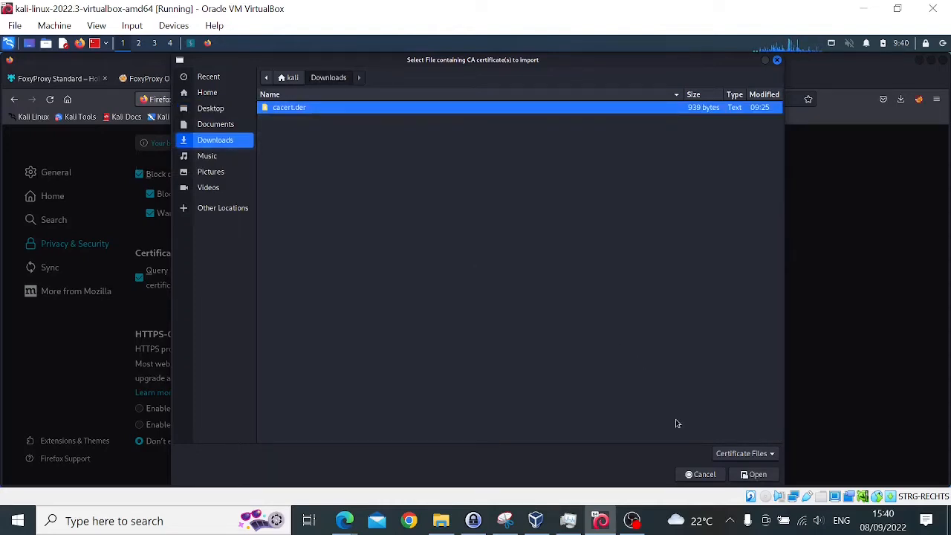
click(746, 475)
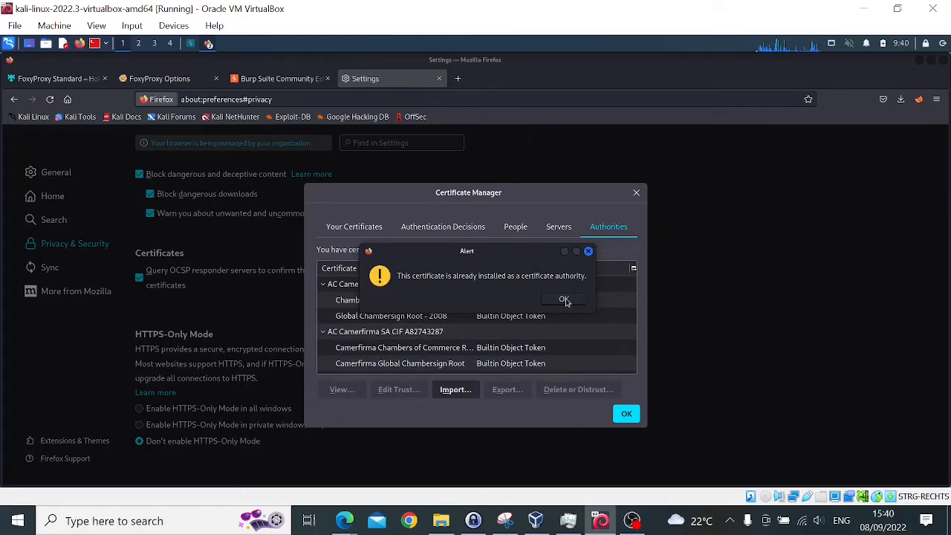
click(564, 301)
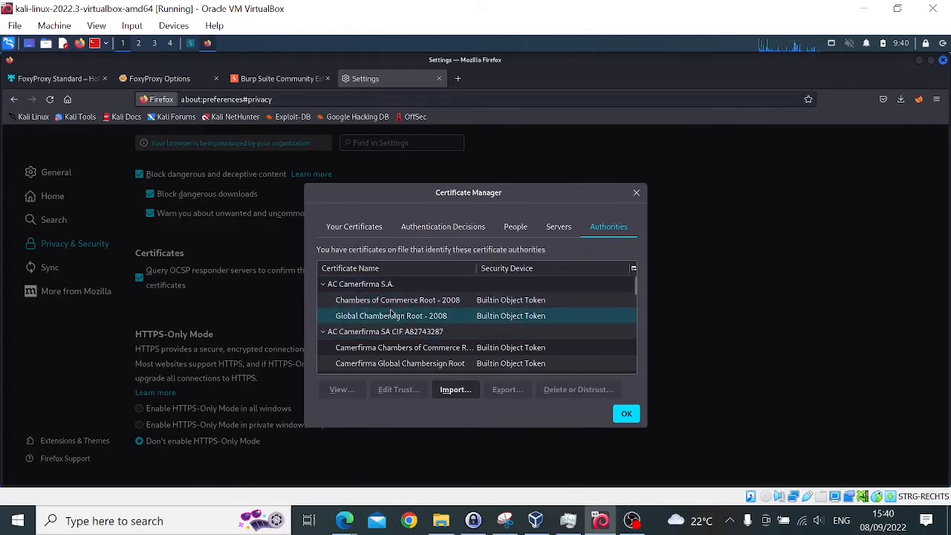
Step: Check the list of certificate authorities for the PortSwigger CA entry, select it, and close the Certificate Manager
scroll(391, 312, down, 8)
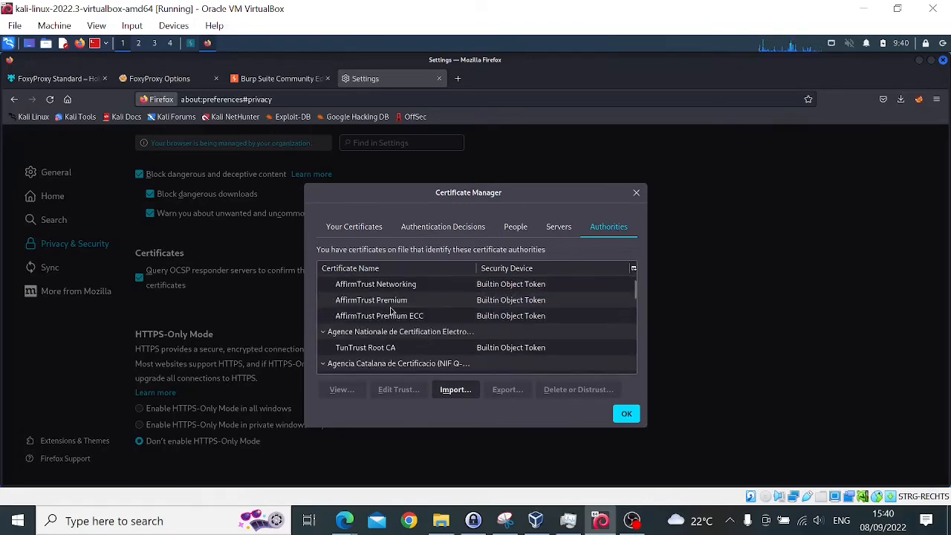
scroll(392, 316, down, 10)
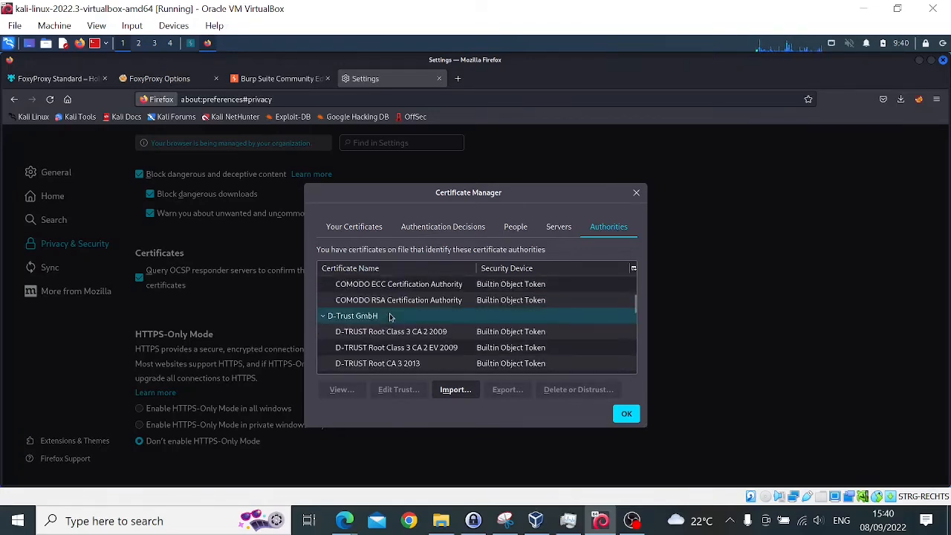
scroll(392, 319, down, 10)
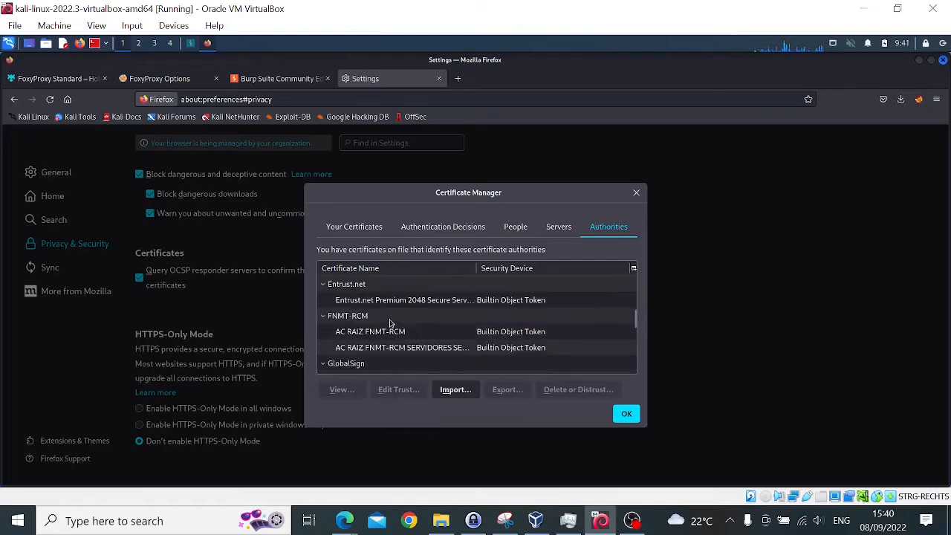
scroll(390, 325, down, 5)
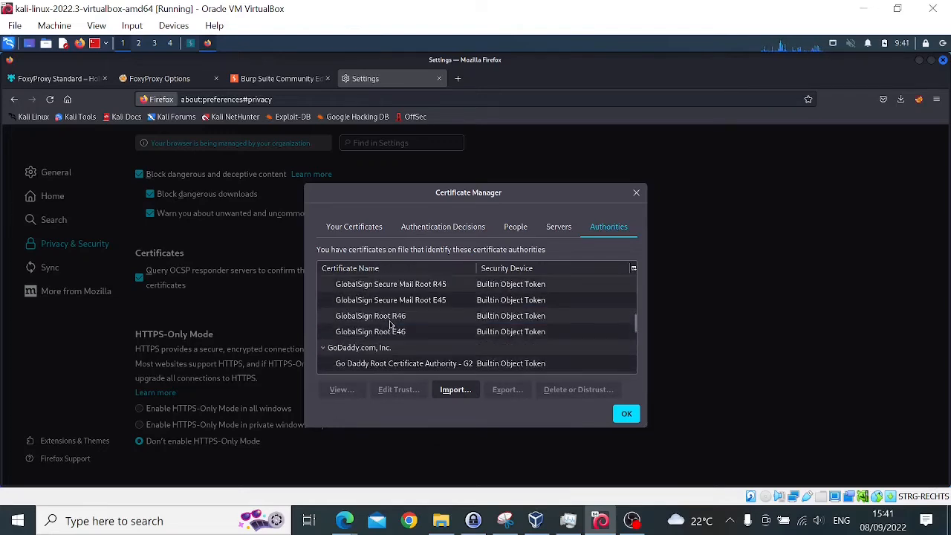
scroll(389, 325, down, 15)
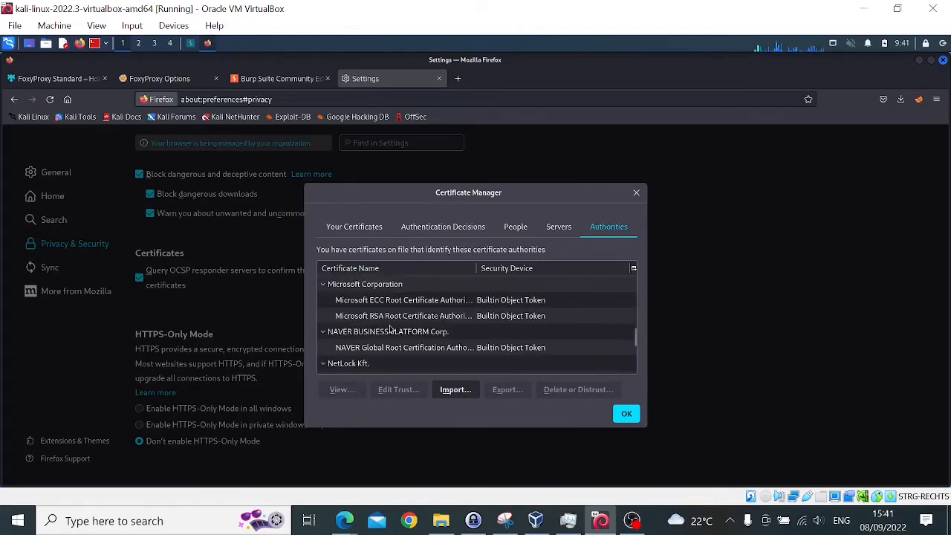
scroll(390, 328, down, 5)
scroll(390, 329, up, 2)
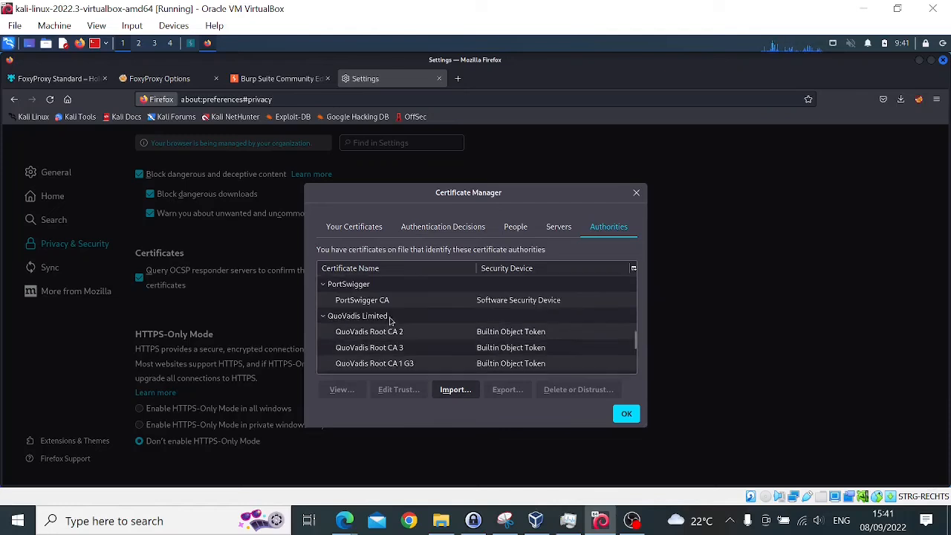
click(364, 300)
click(363, 300)
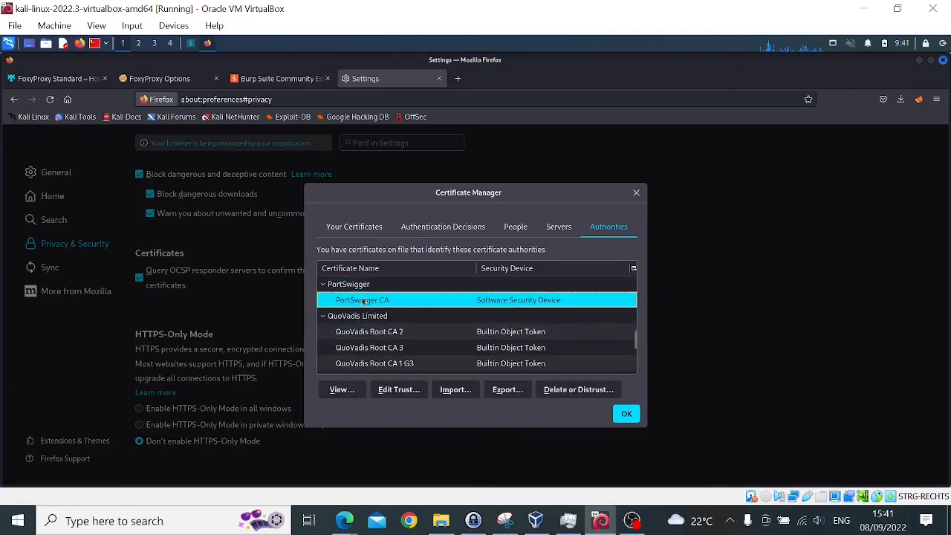
click(626, 414)
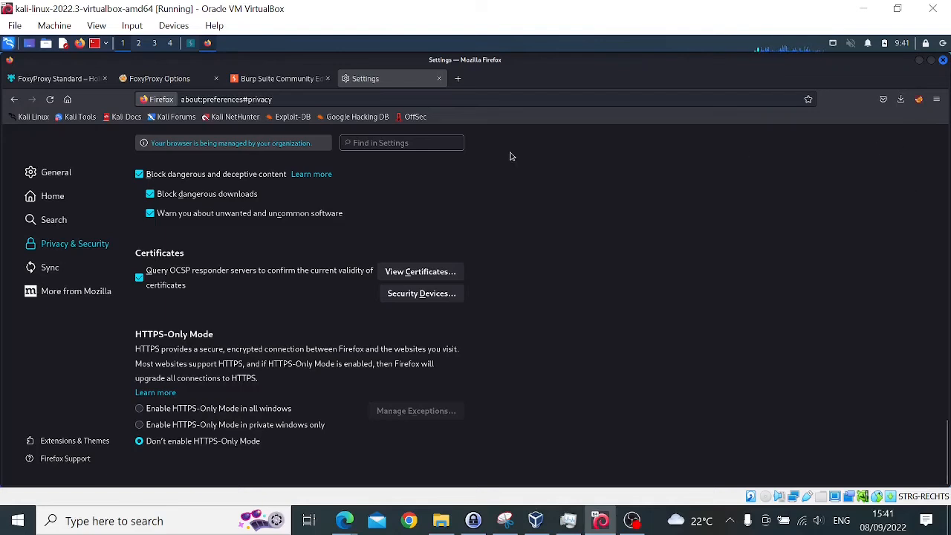
Step: Close the settings and Burp Suite pages, and open news.com in a new tab
click(438, 78)
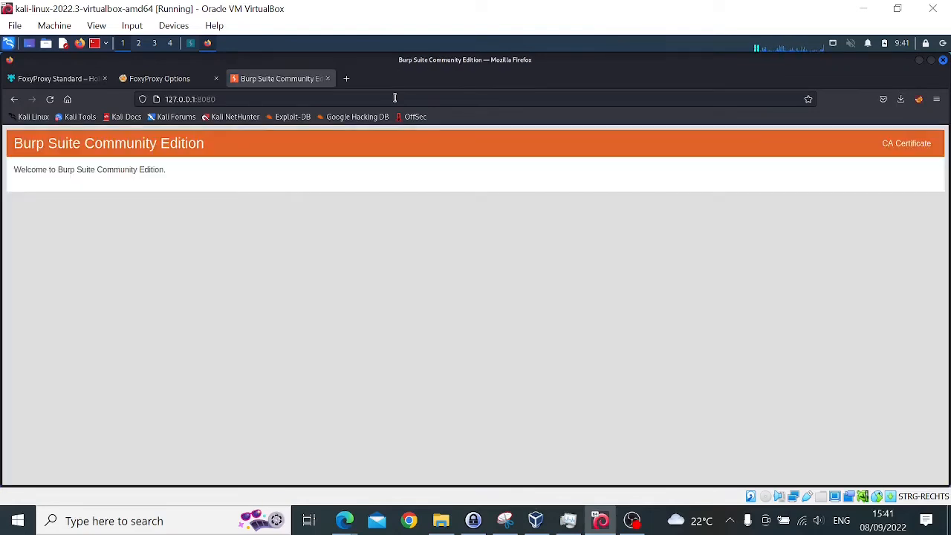
click(328, 78)
click(236, 77)
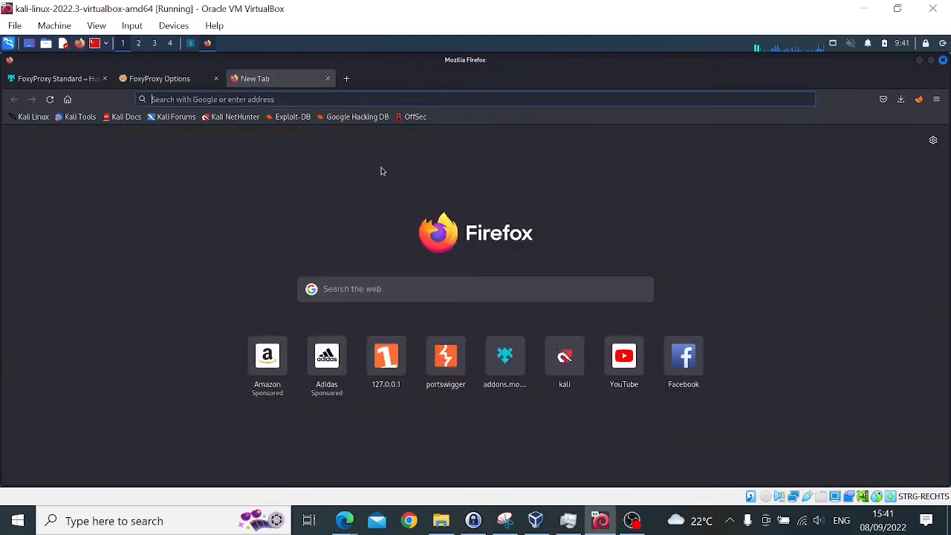
text(news)
text(.cnet.com)
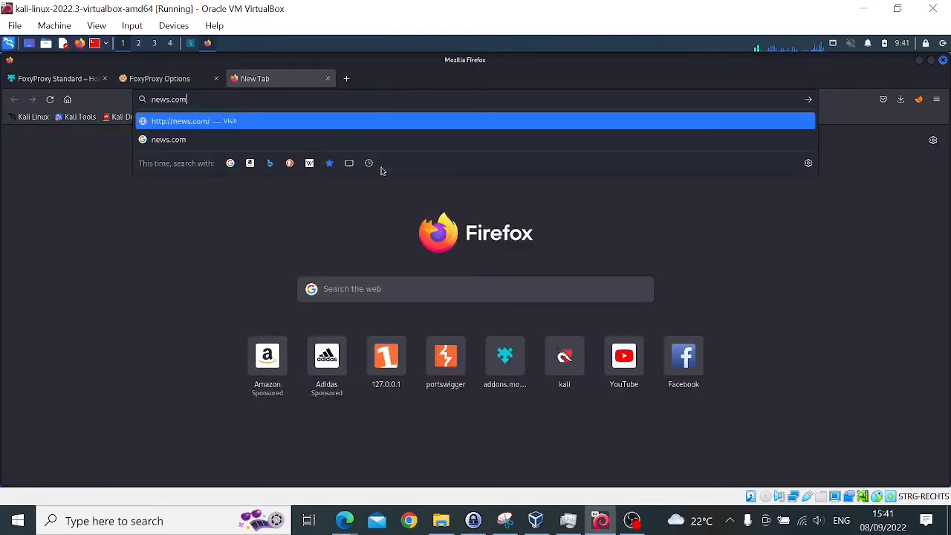
key(Return)
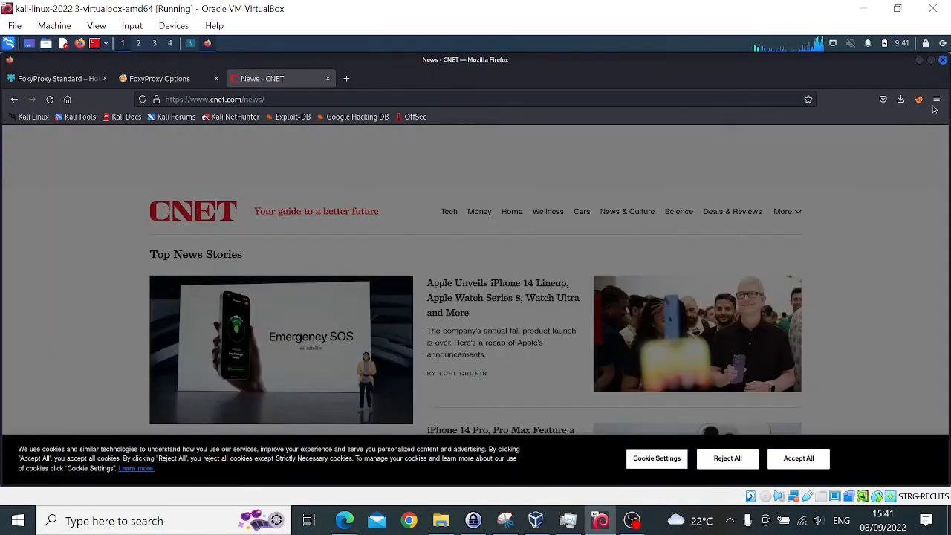
Step: Enable the BurpSuite proxy in FoxyProxy, and open CNET's Money section after rejecting all cookies
click(919, 99)
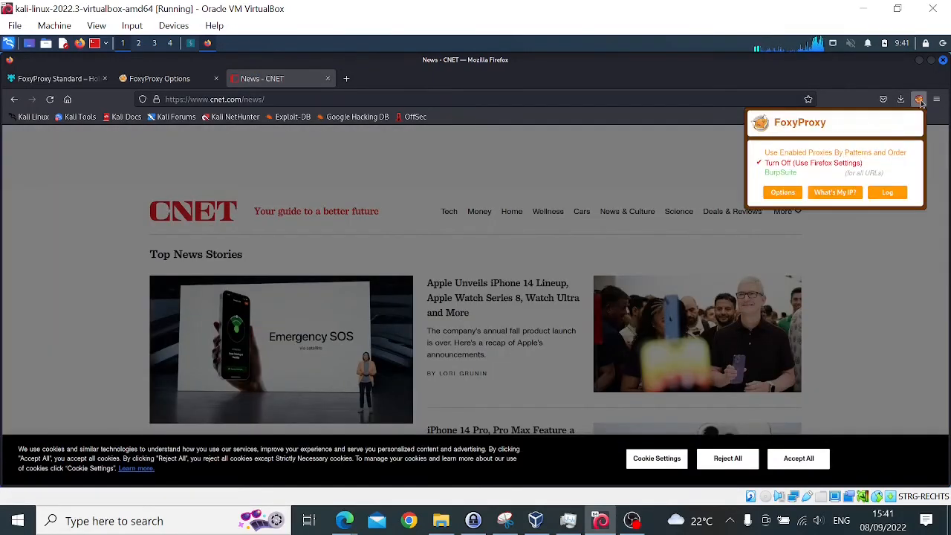
click(777, 173)
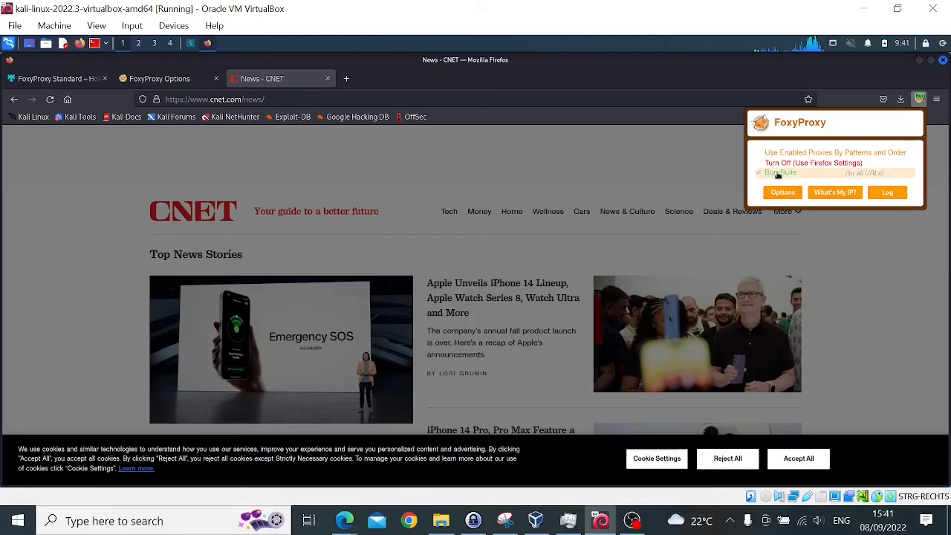
click(728, 466)
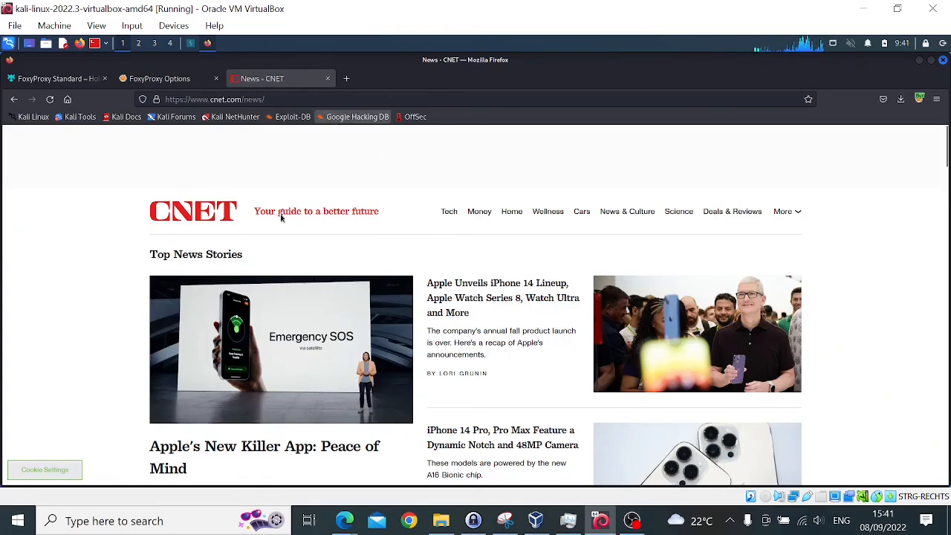
click(488, 213)
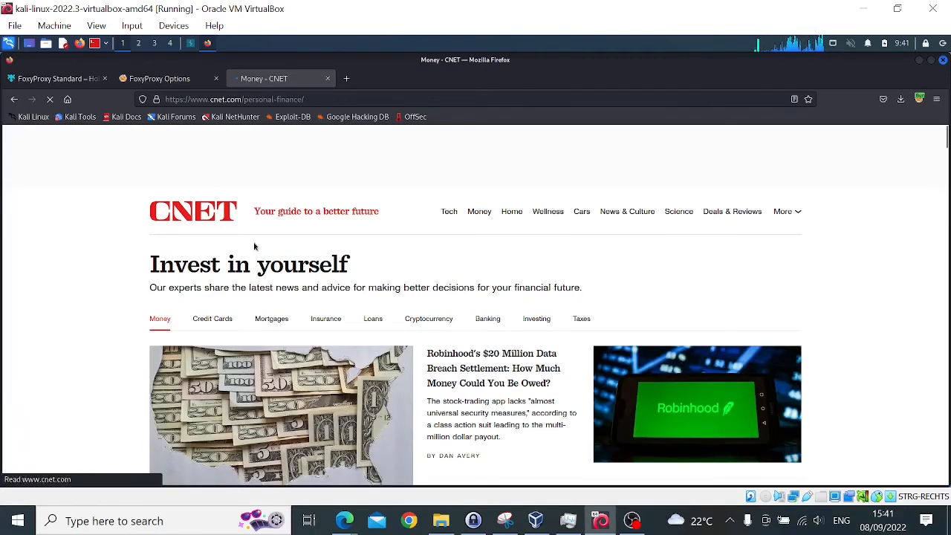
click(191, 44)
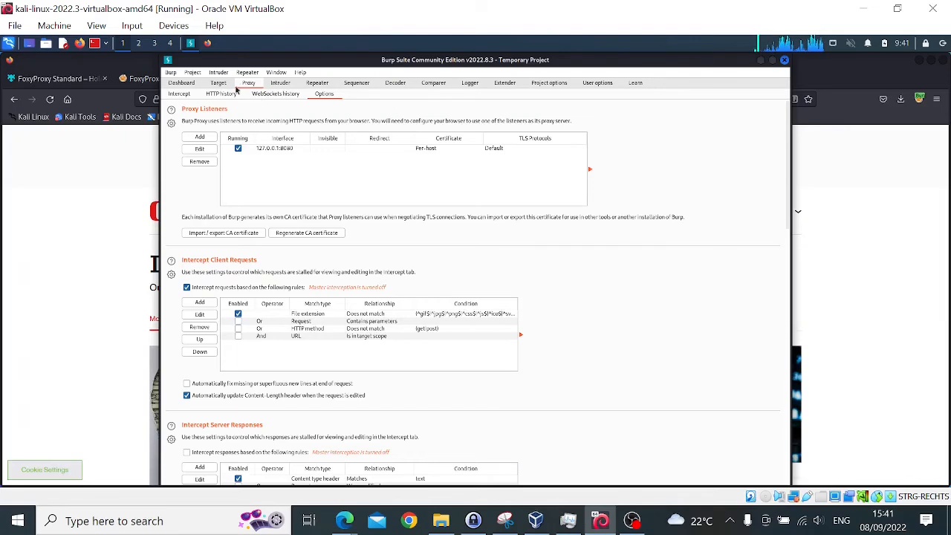
click(218, 82)
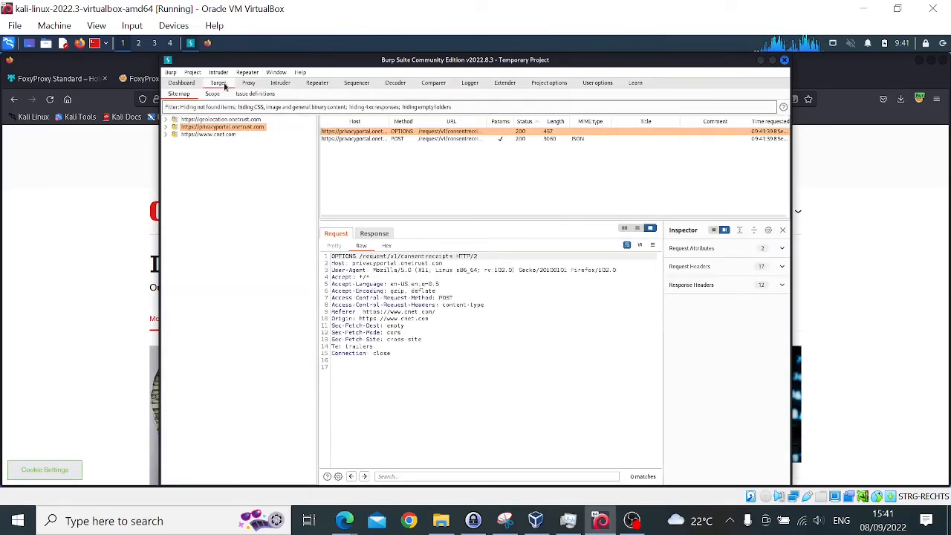
click(226, 138)
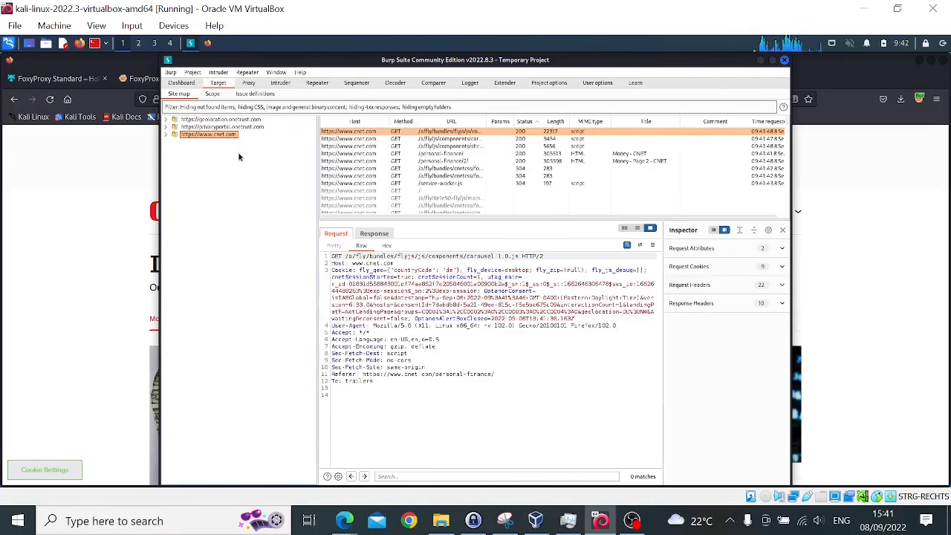
click(84, 219)
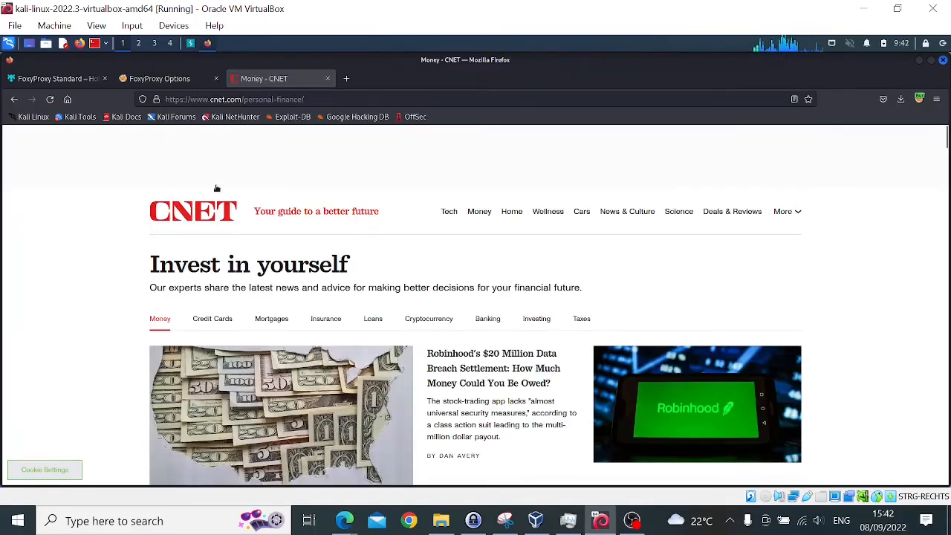
click(190, 42)
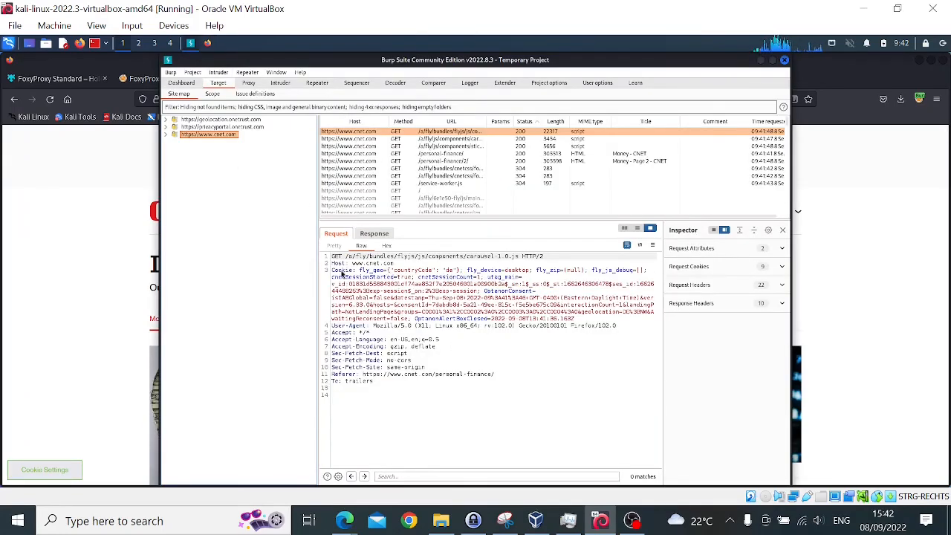
click(358, 162)
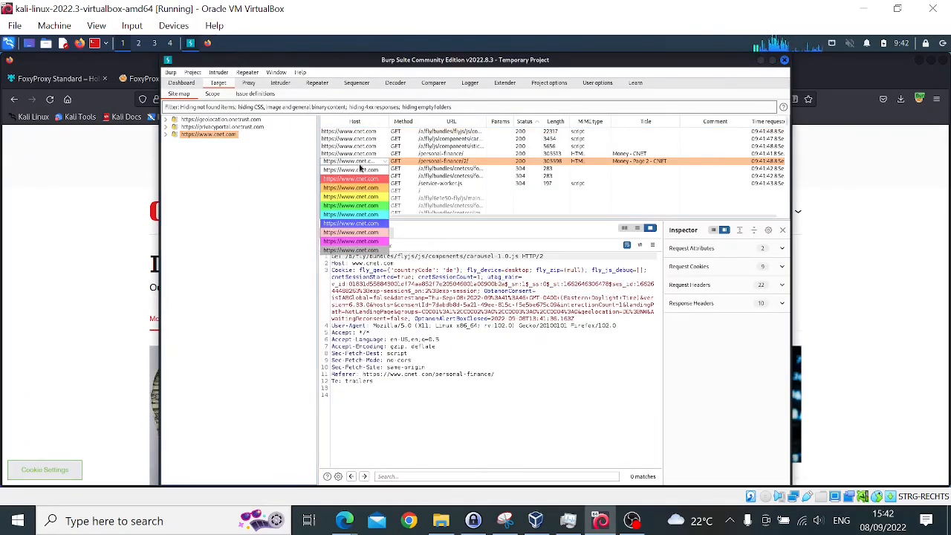
click(475, 161)
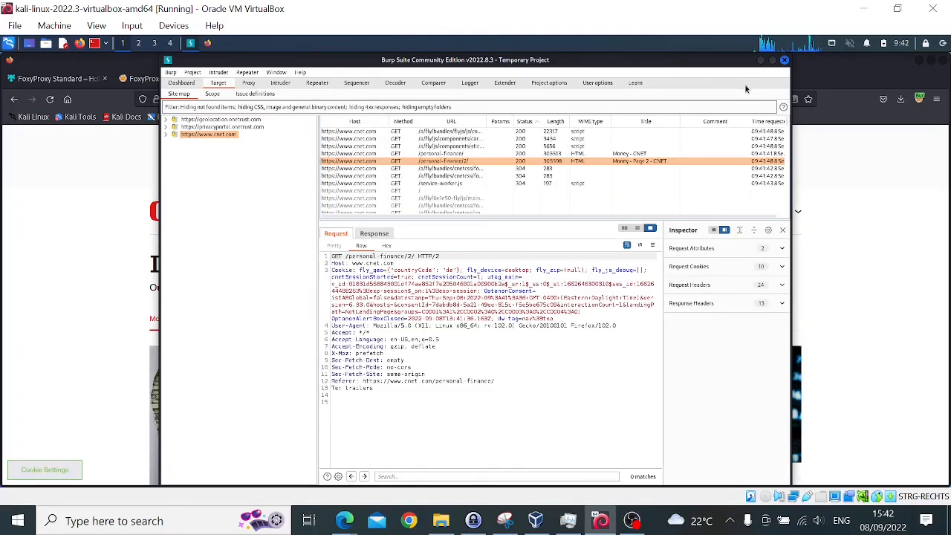
Step: Return to Firefox, turn off FoxyProxy, and open the adidas.de website in a new tab
click(895, 205)
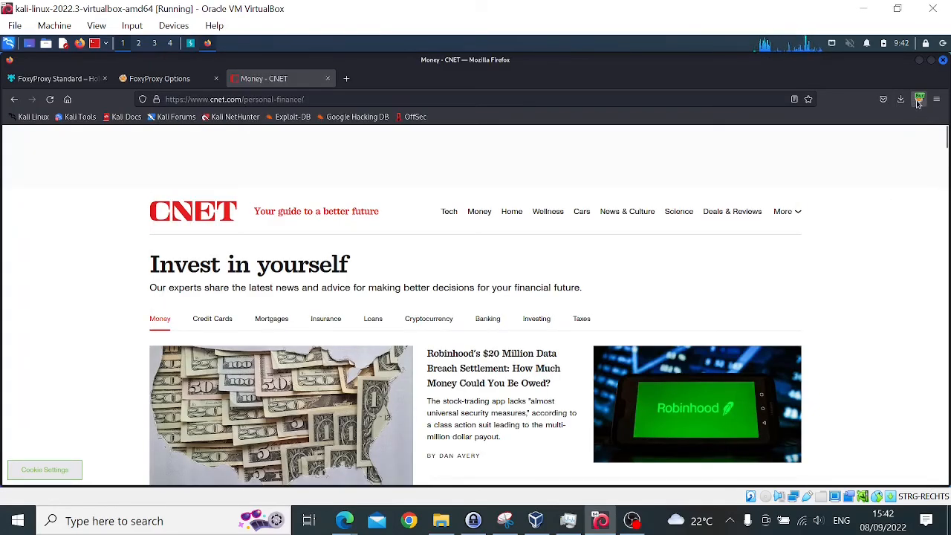
click(918, 99)
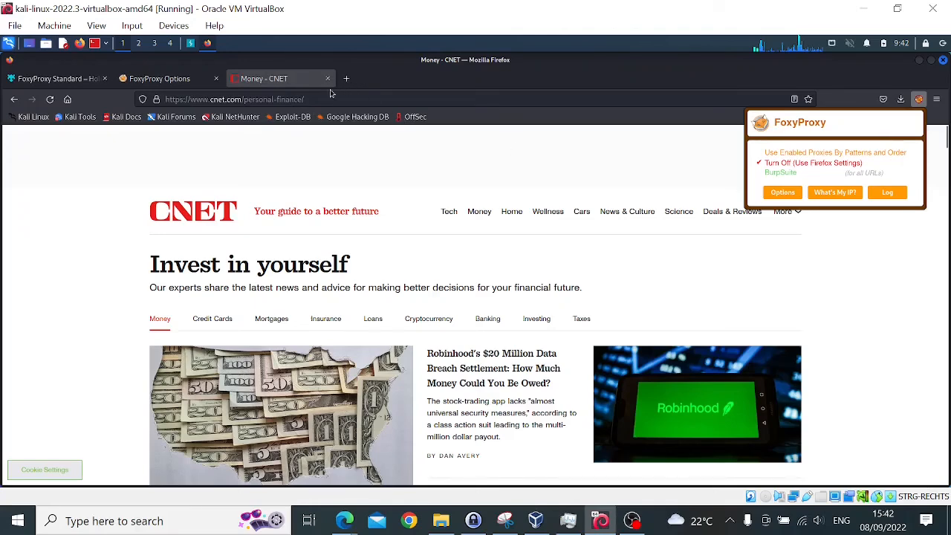
click(346, 78)
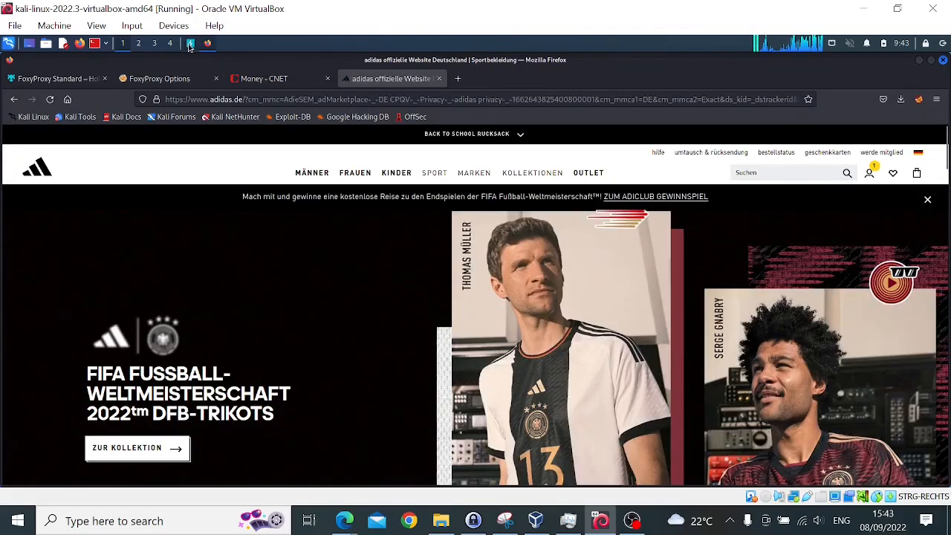
Step: Check Burp Suite's site map for adidas.de traffic, and re-enable the BurpSuite proxy for Firefox in FoxyProxy
click(190, 45)
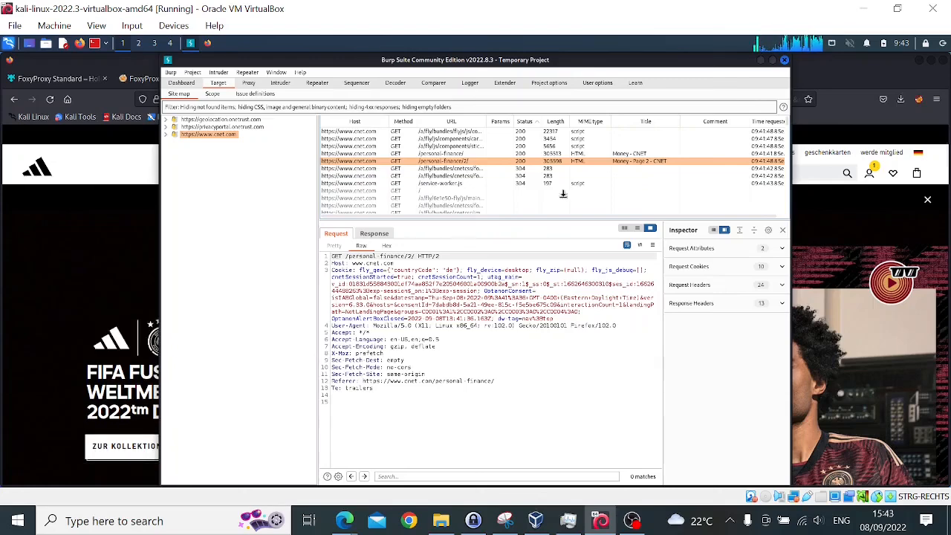
click(759, 59)
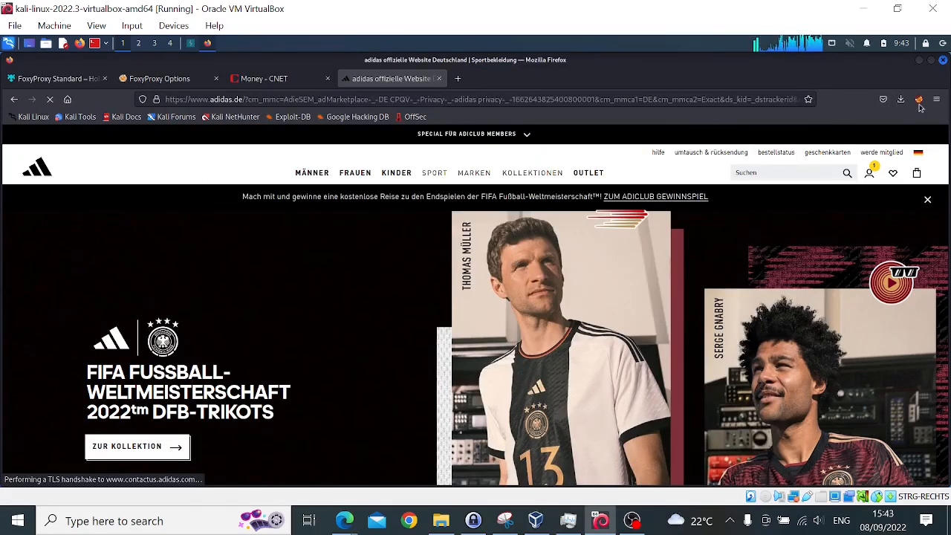
click(919, 100)
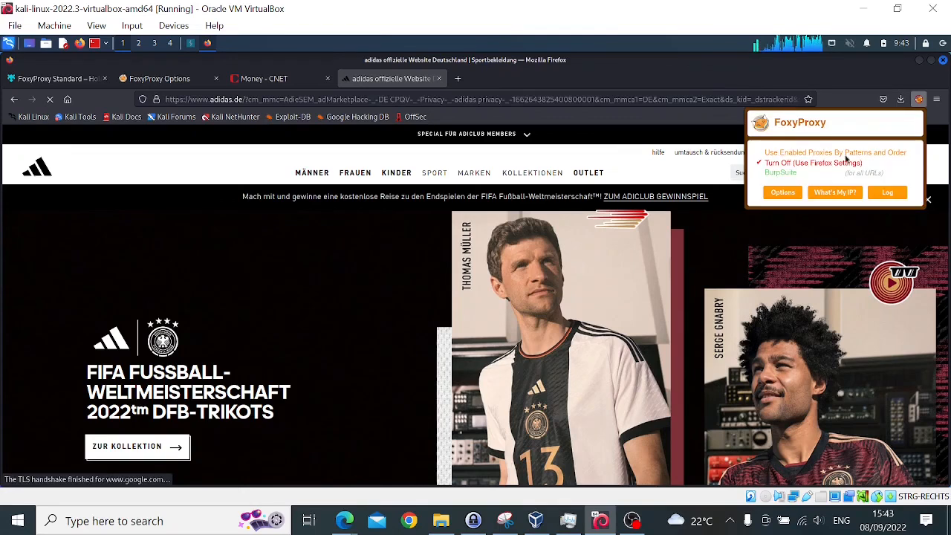
click(813, 173)
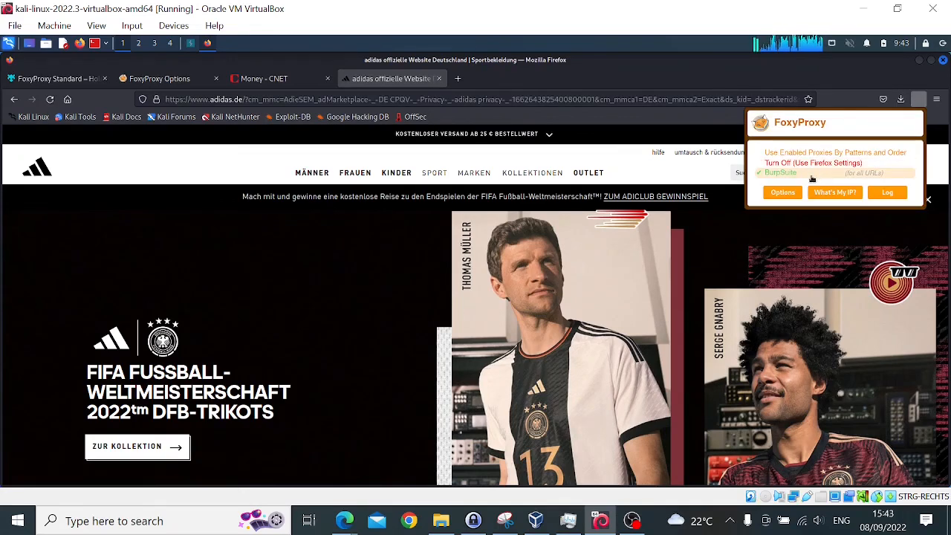